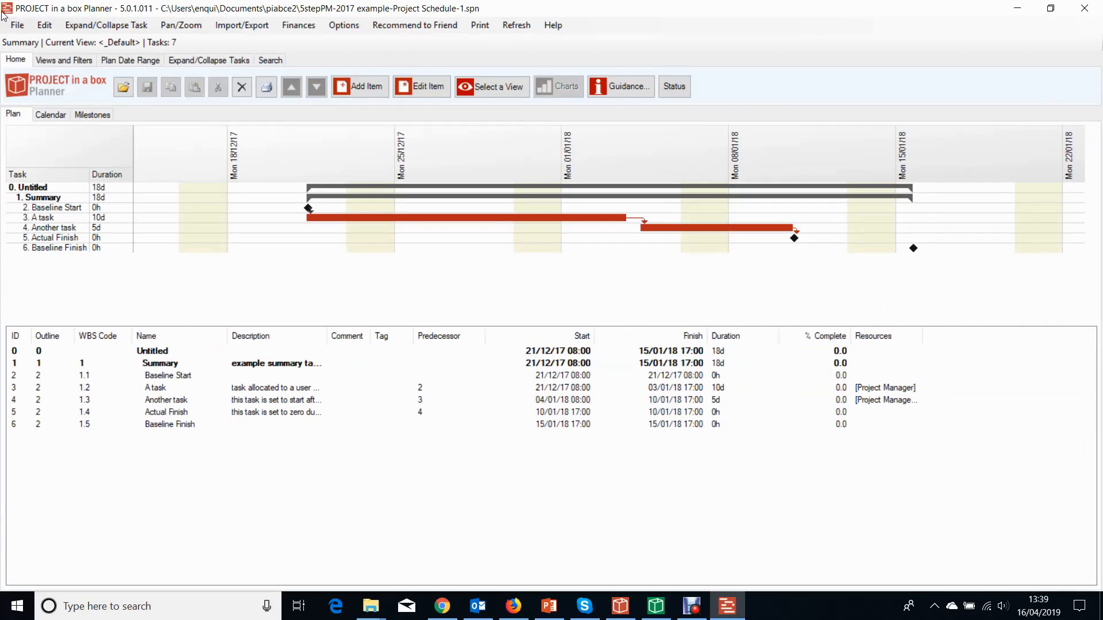
click(1051, 8)
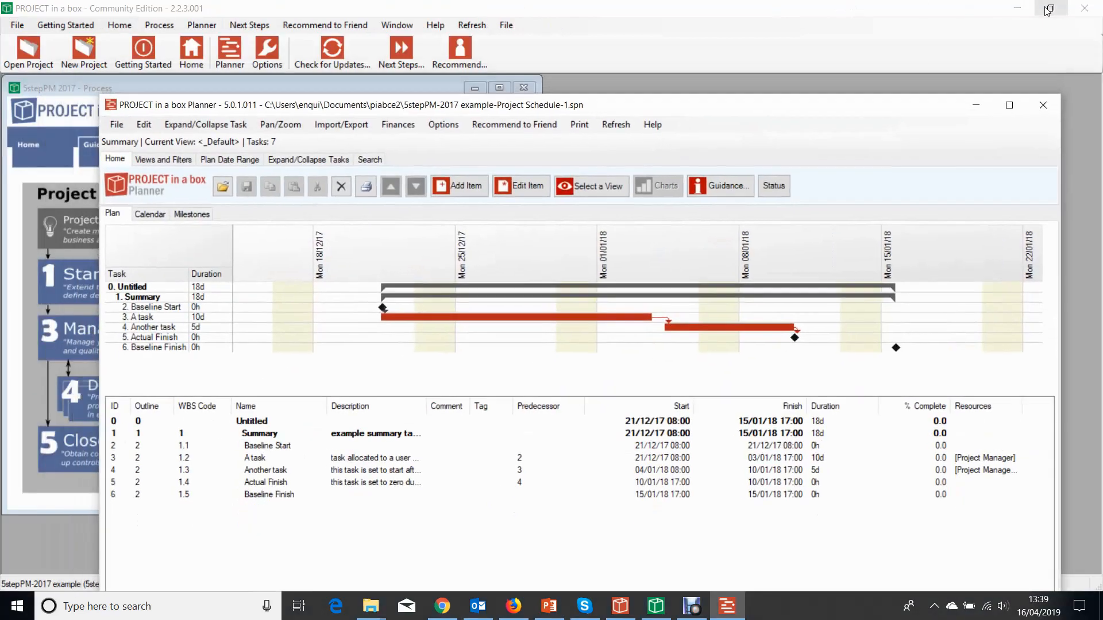
click(1009, 106)
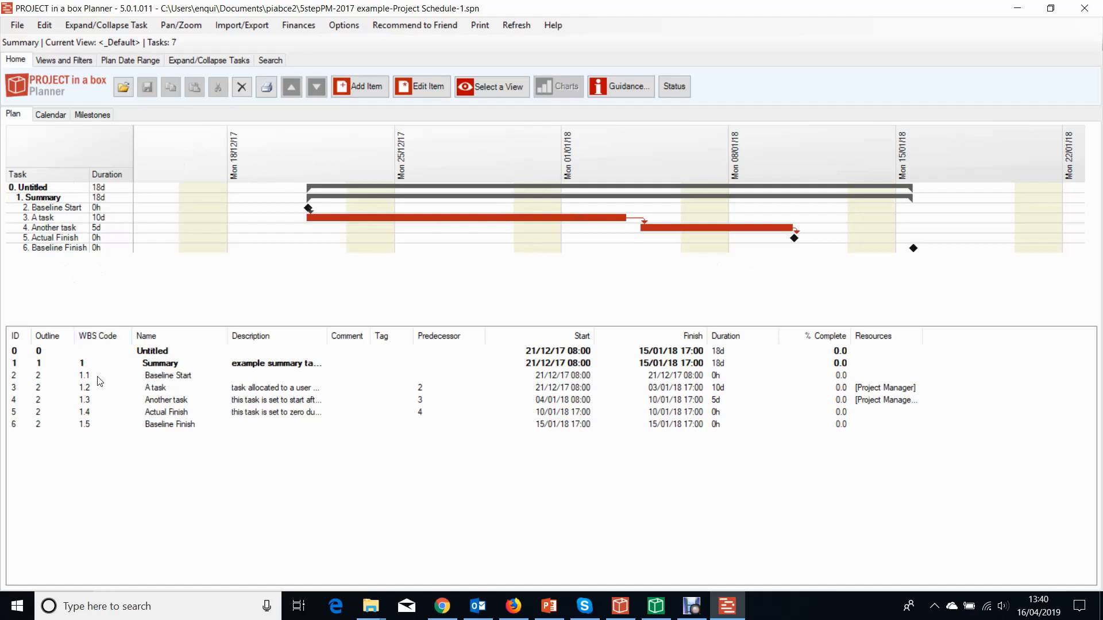
Rename the task 'A task' to 'make this new'.
click(65, 209)
click(59, 219)
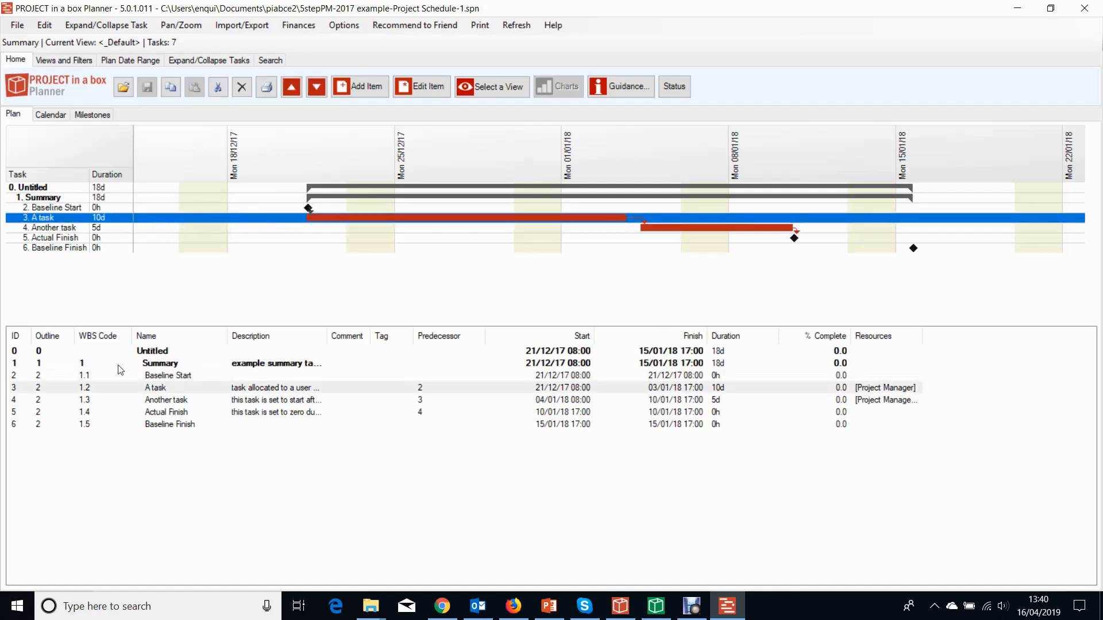
click(157, 428)
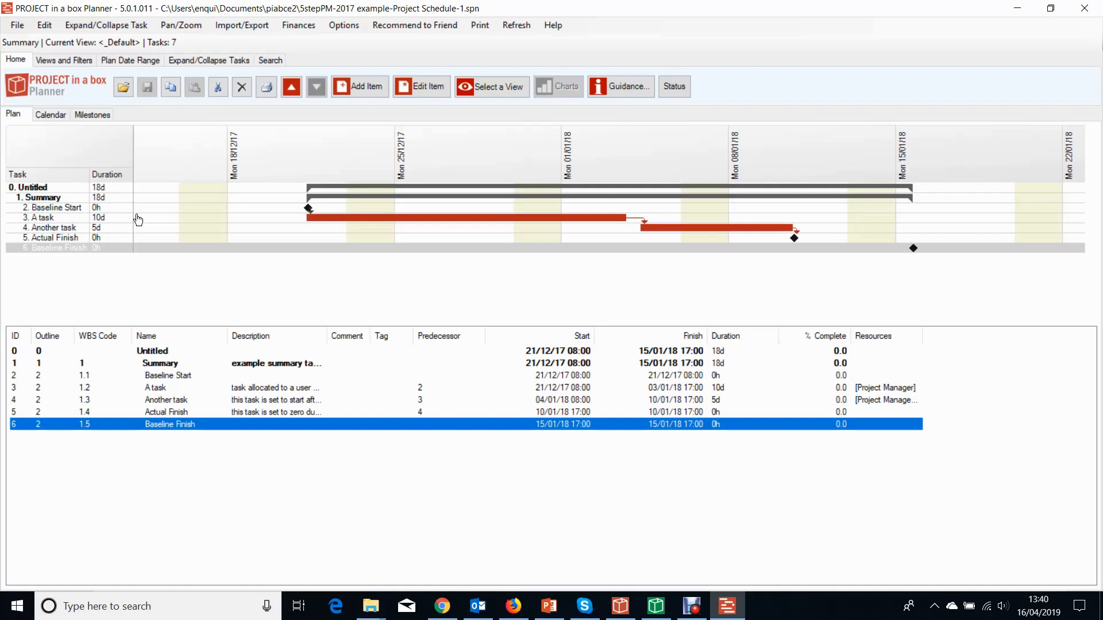
click(317, 221)
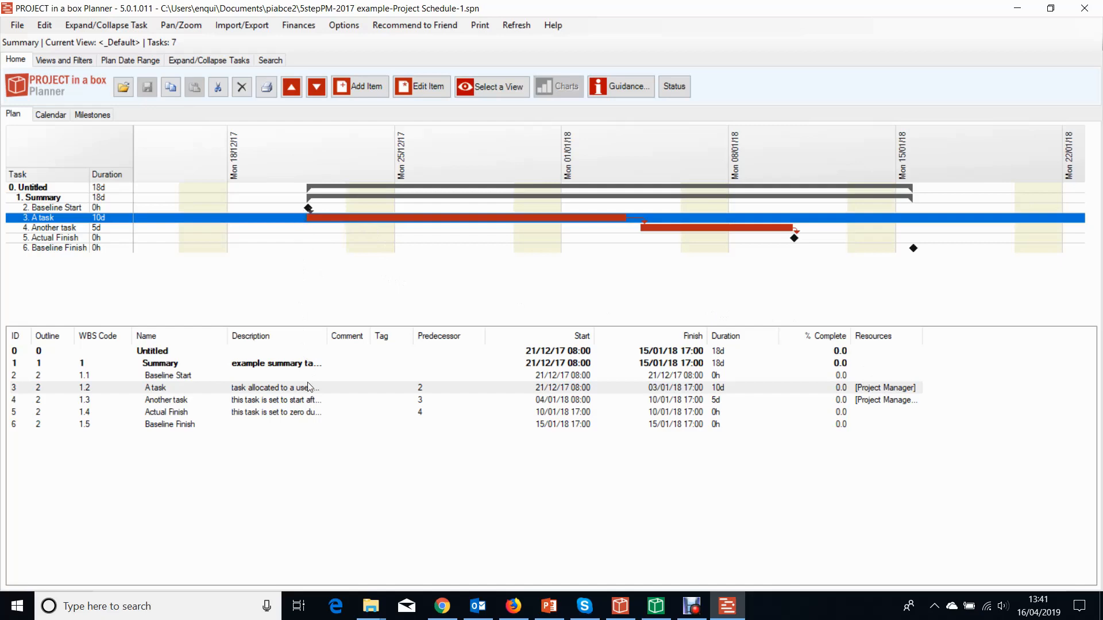
double_click(332, 218)
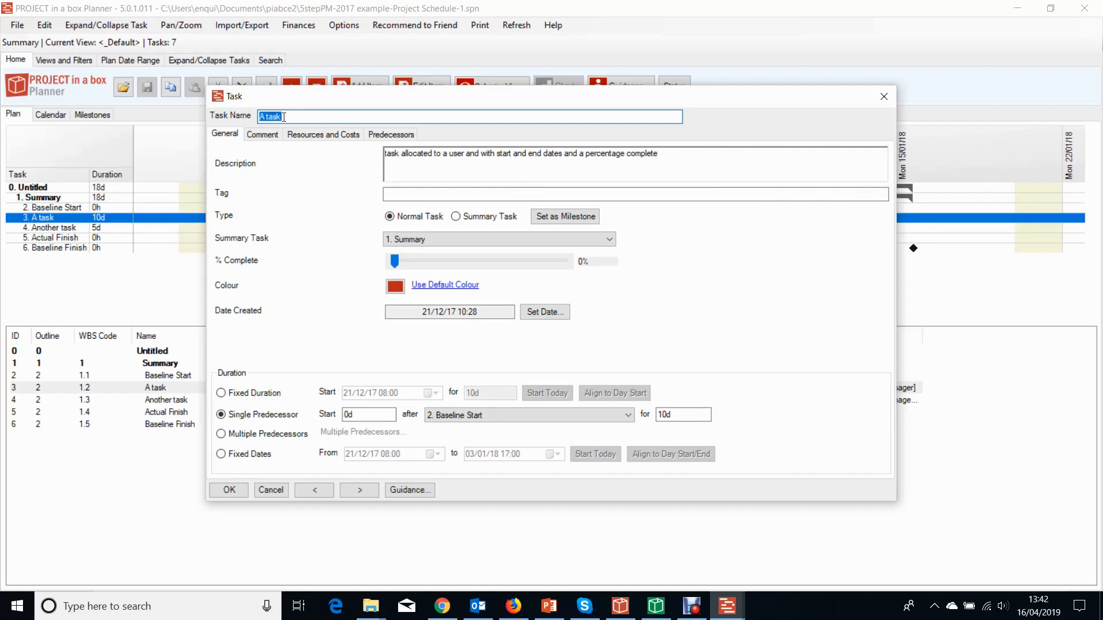
text(make this new)
Add two lines of placeholder text, 'slj;LSJHpdfjh' and 'dfejh[OP', to the task's description.
click(673, 156)
text(slj;LSJHpdfjh)
key(Return)
text(dfejh[OP)
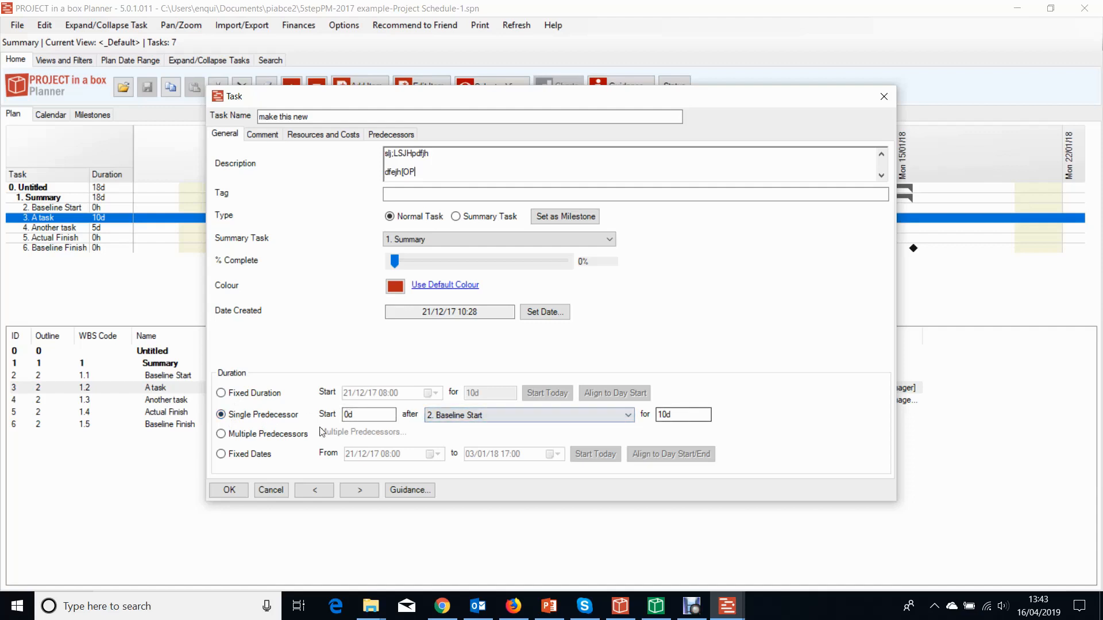
Switch the task's duration to Fixed Dates and save the task.
click(232, 457)
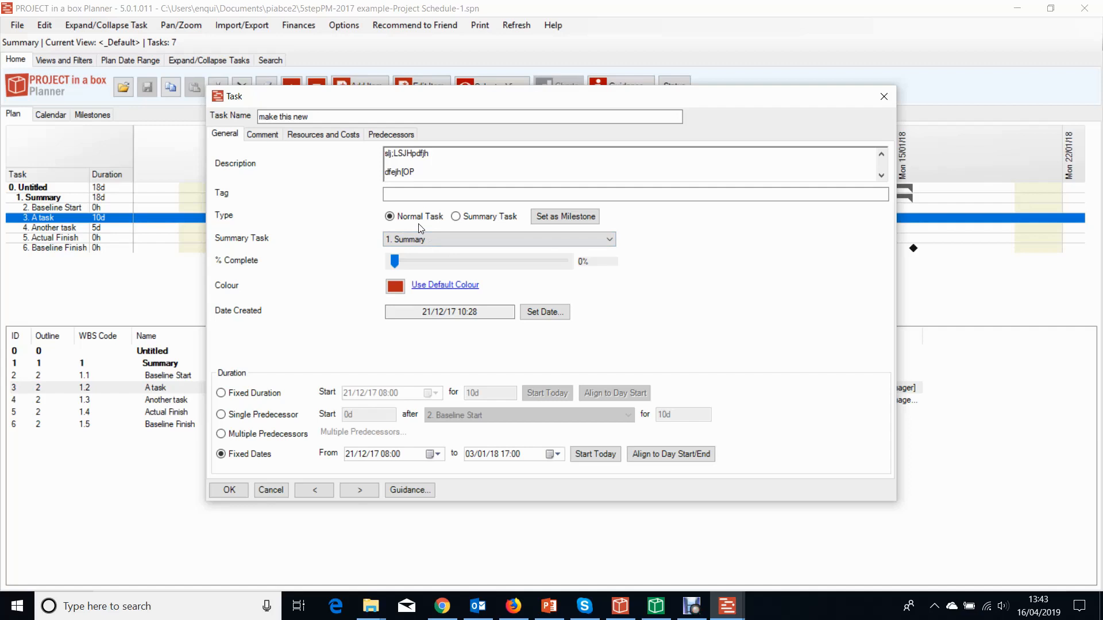
mouse_move(394, 262)
mouse_down()
mouse_move(433, 272)
mouse_move(385, 273)
mouse_up()
click(229, 490)
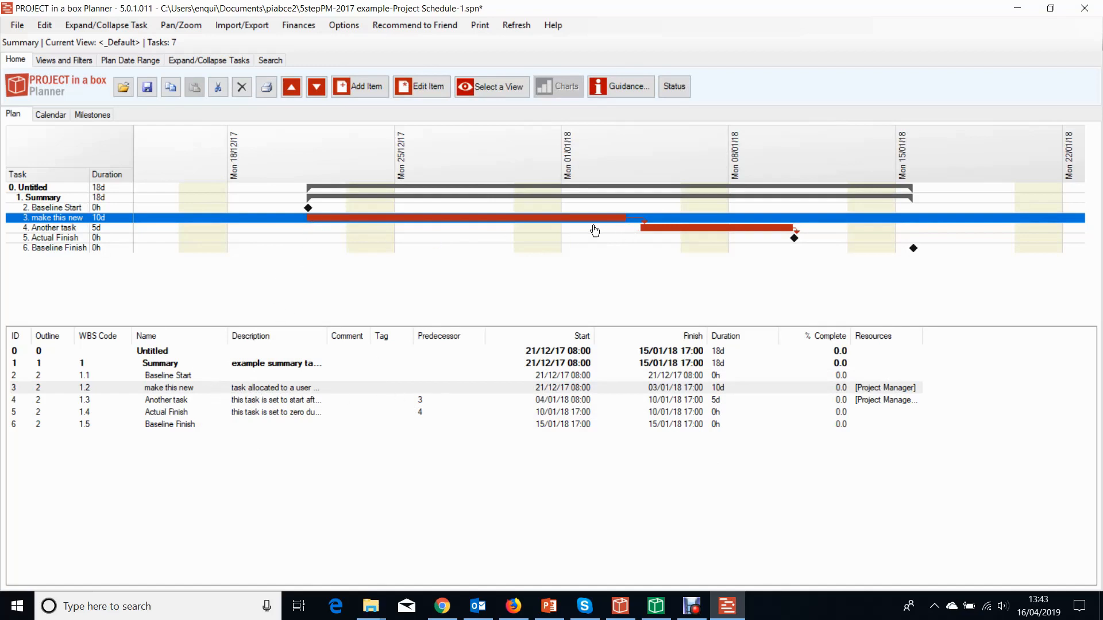
Change the 'make this new' task's fixed end date to 01/01/18.
double_click(402, 220)
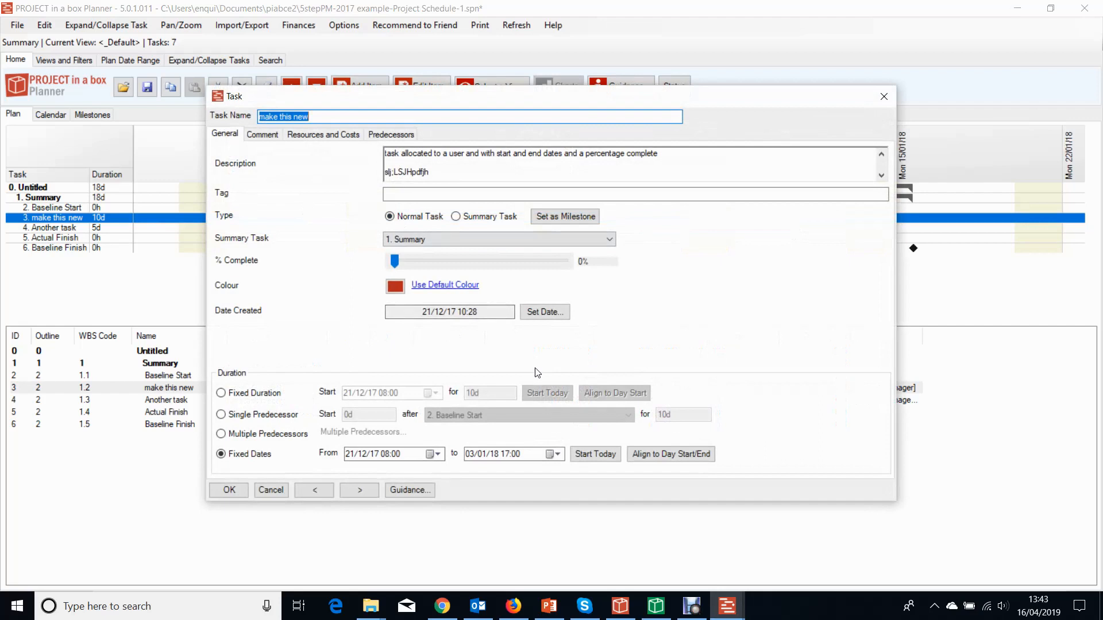
click(557, 454)
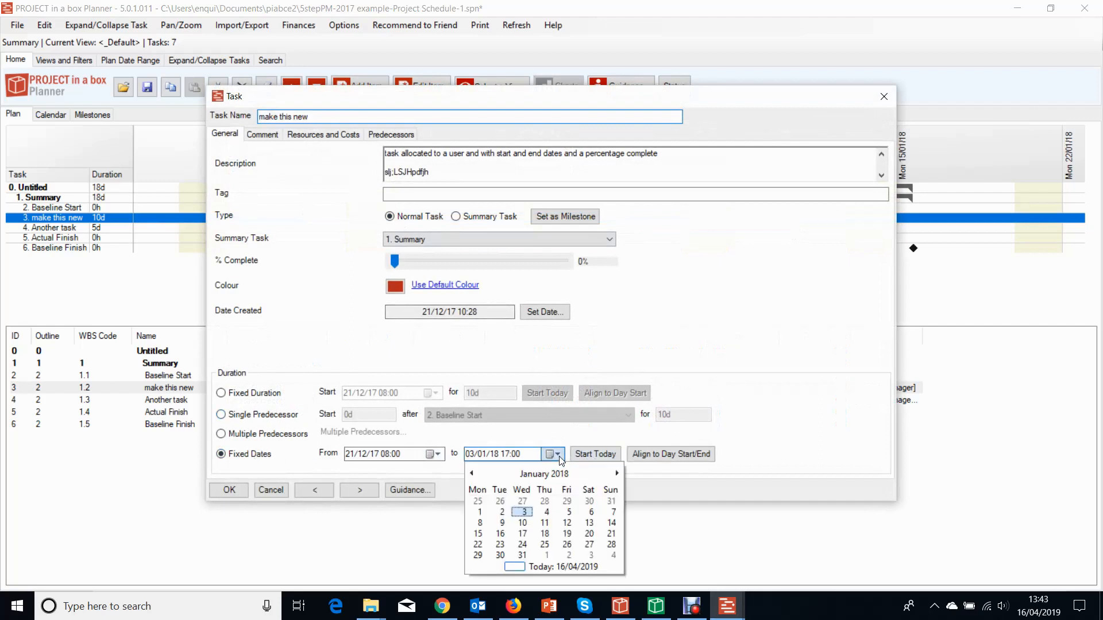
click(480, 511)
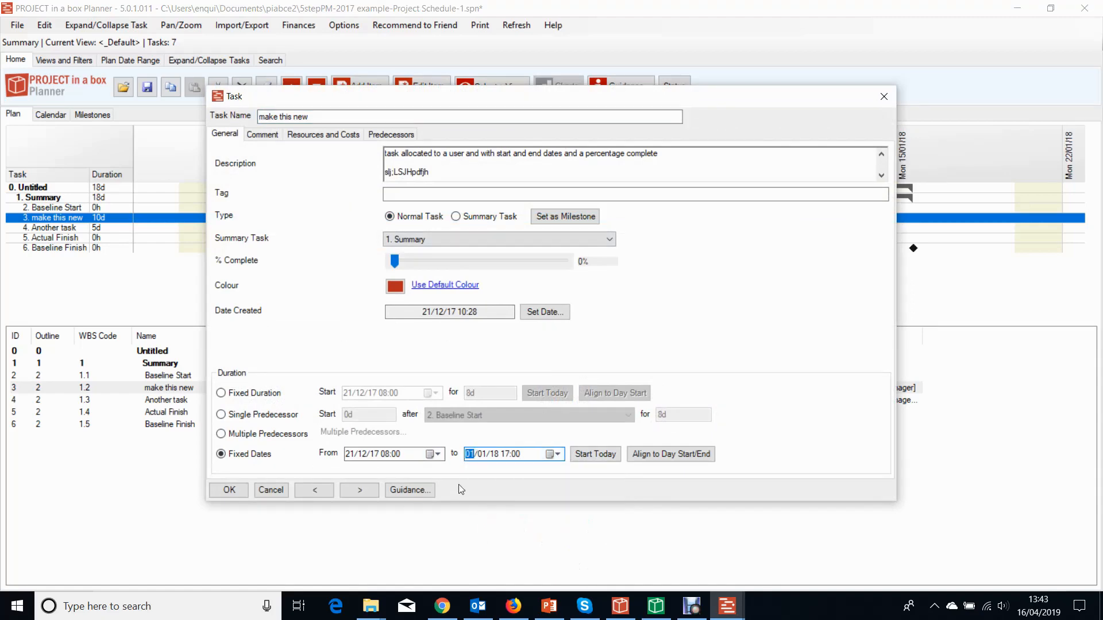
click(229, 490)
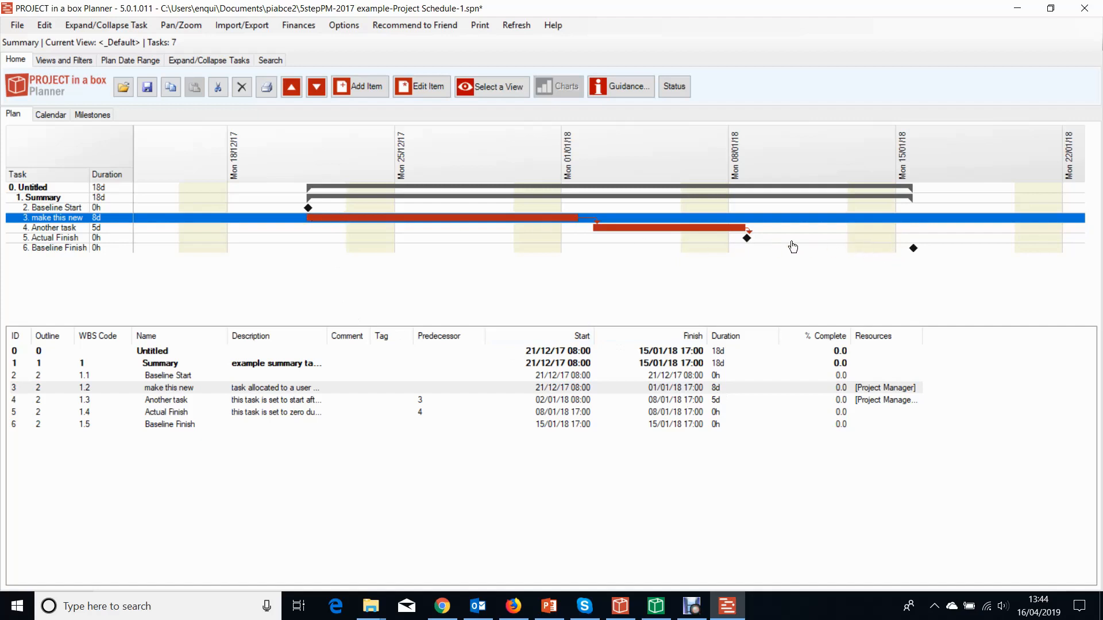
Set the Actual Finish task's duration to 2d.
double_click(747, 237)
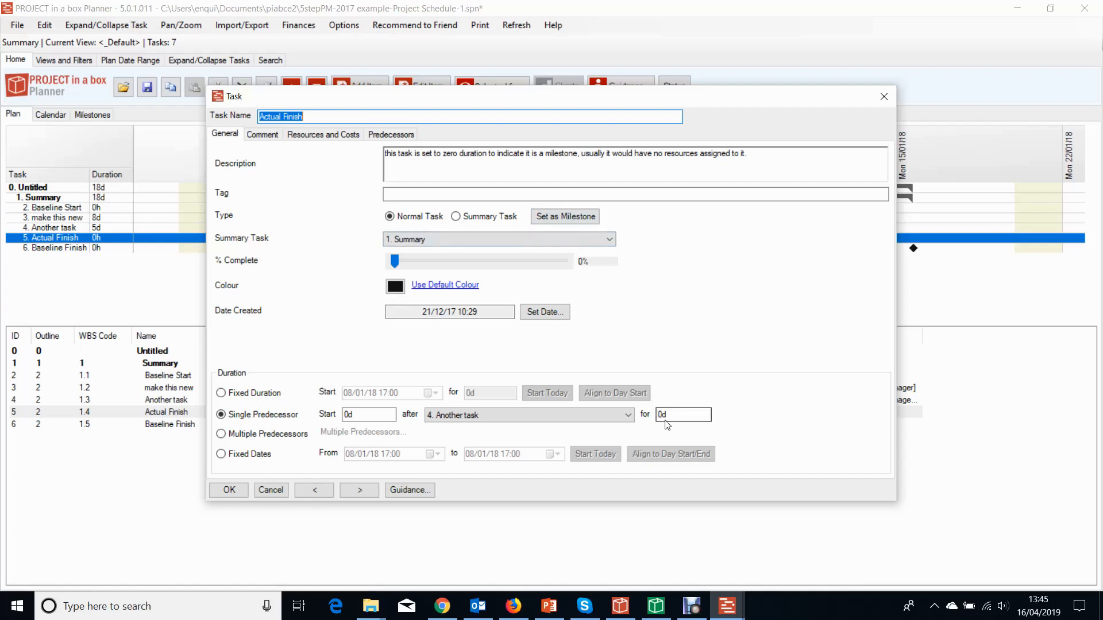
drag(626, 96, 452, 98)
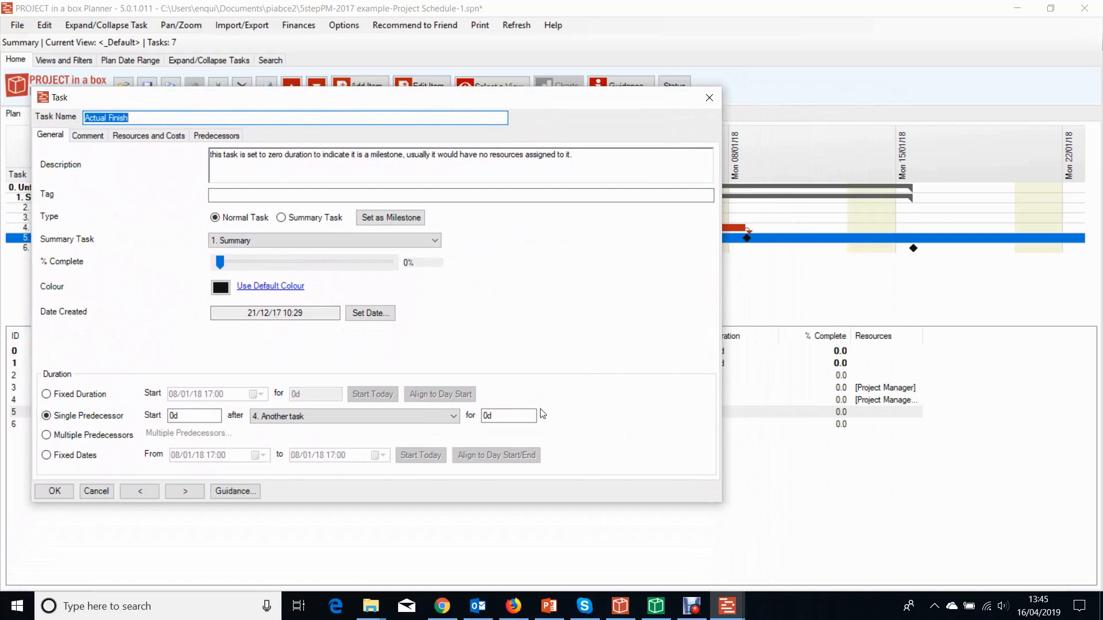
click(482, 416)
text(2d)
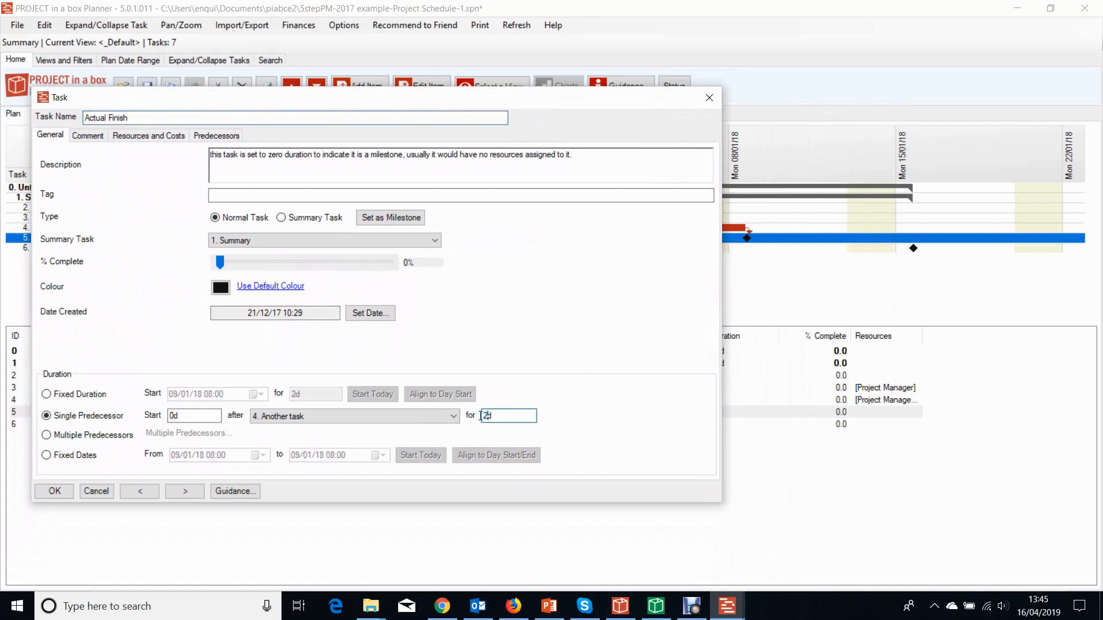
click(55, 492)
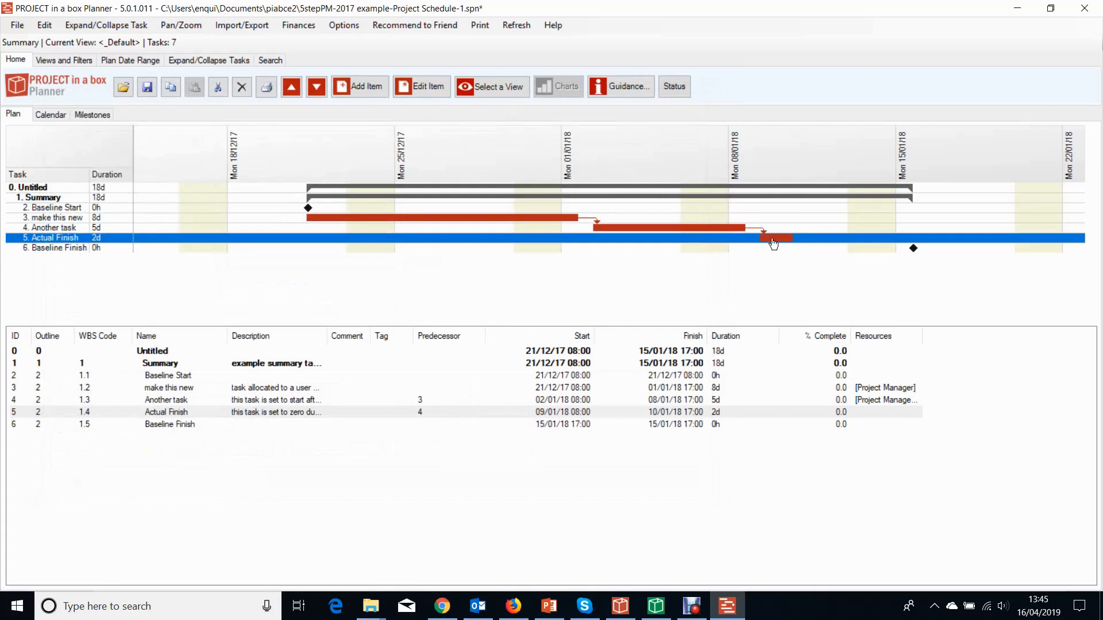
Convert 'Another task' into a milestone.
click(700, 229)
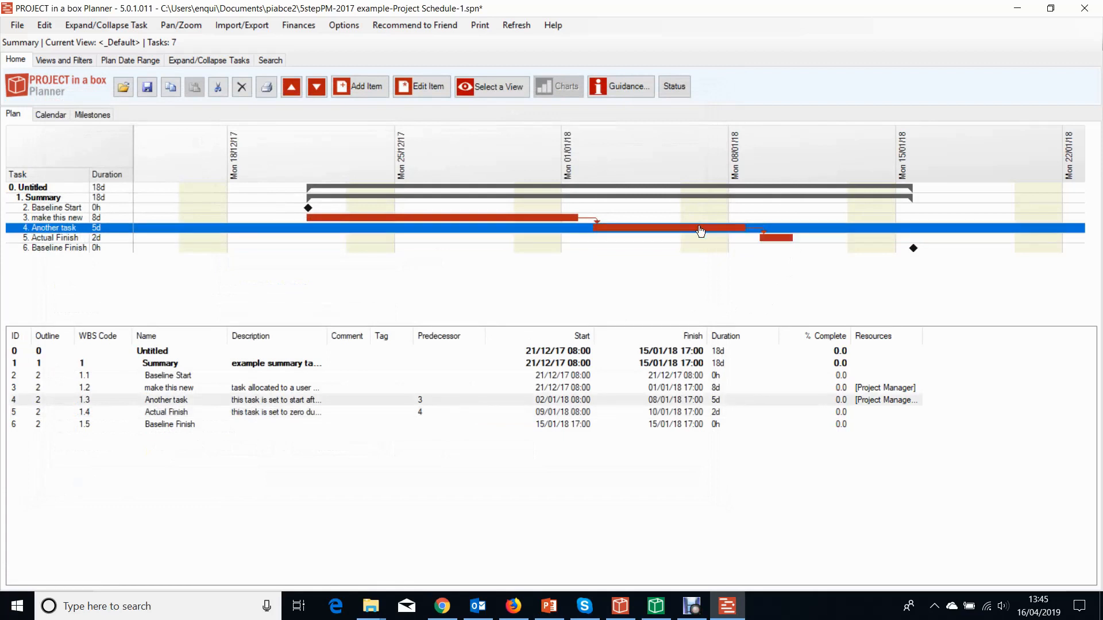
double_click(700, 229)
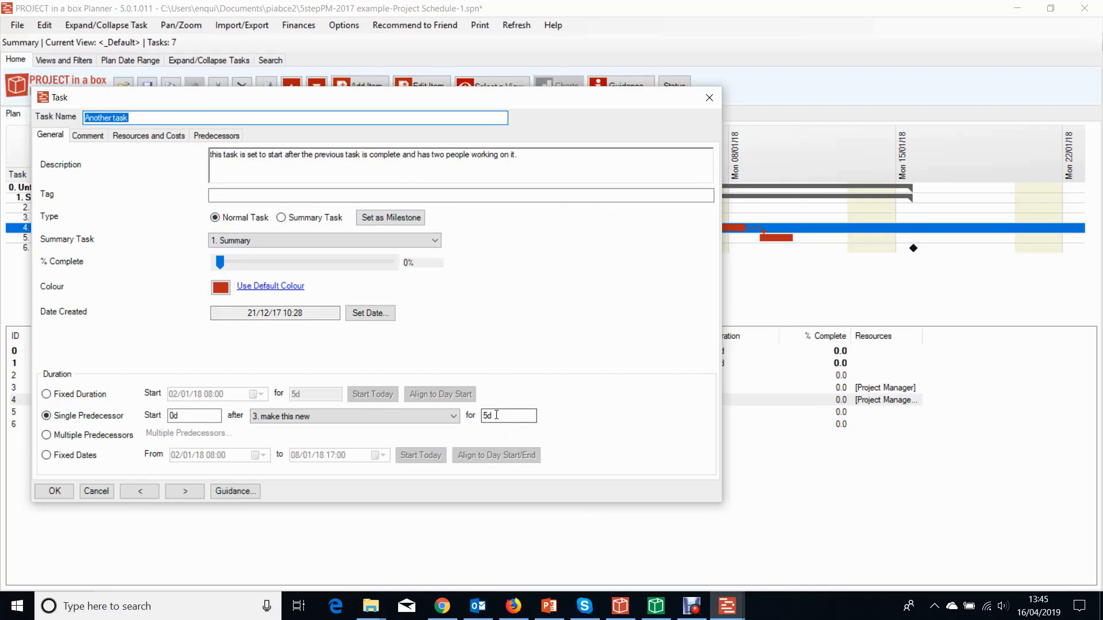
click(376, 221)
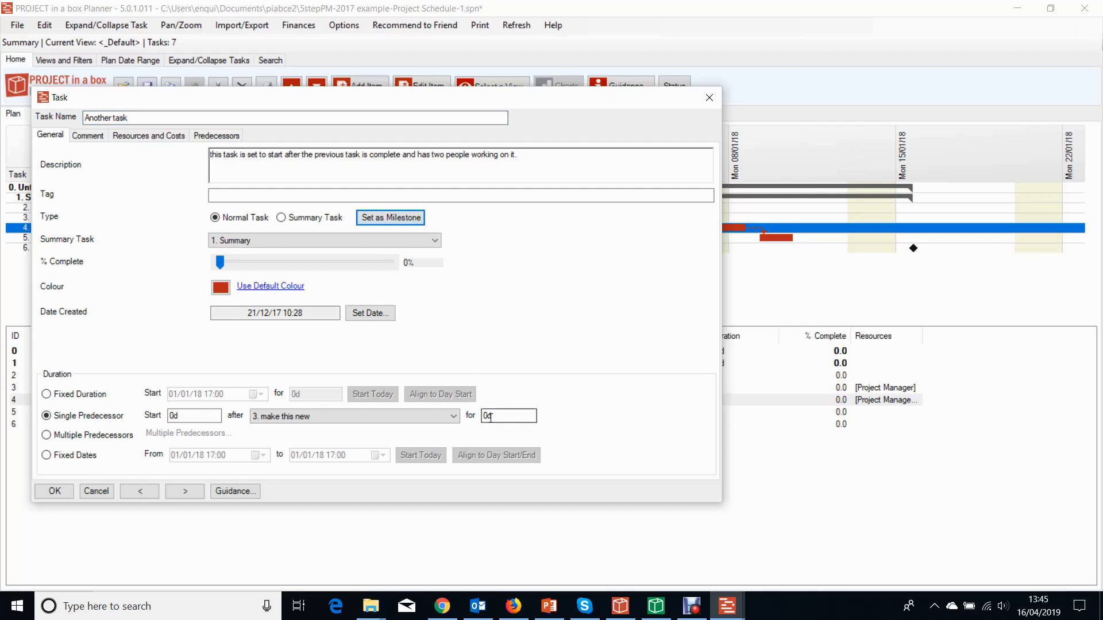
click(54, 491)
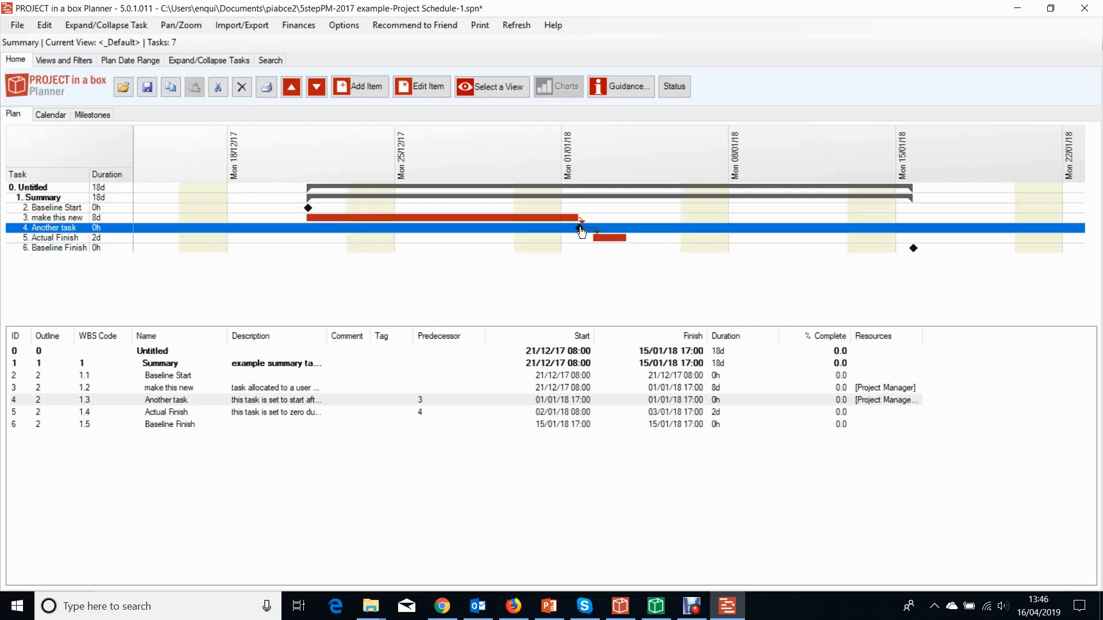
Open the Summary task's properties to inspect them and close without changes.
click(349, 199)
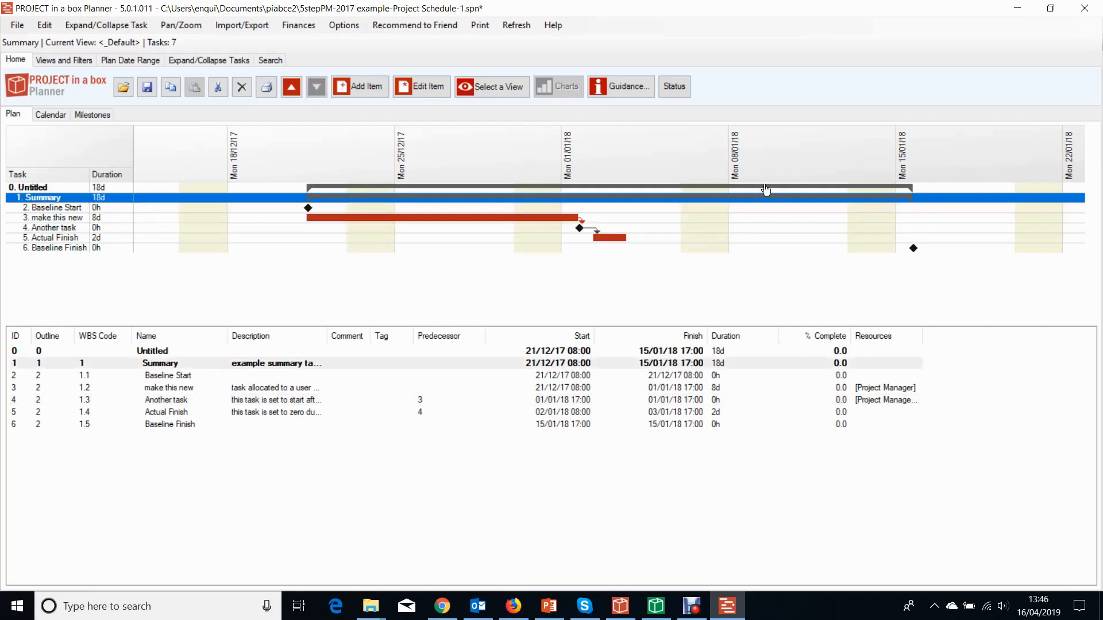
click(939, 238)
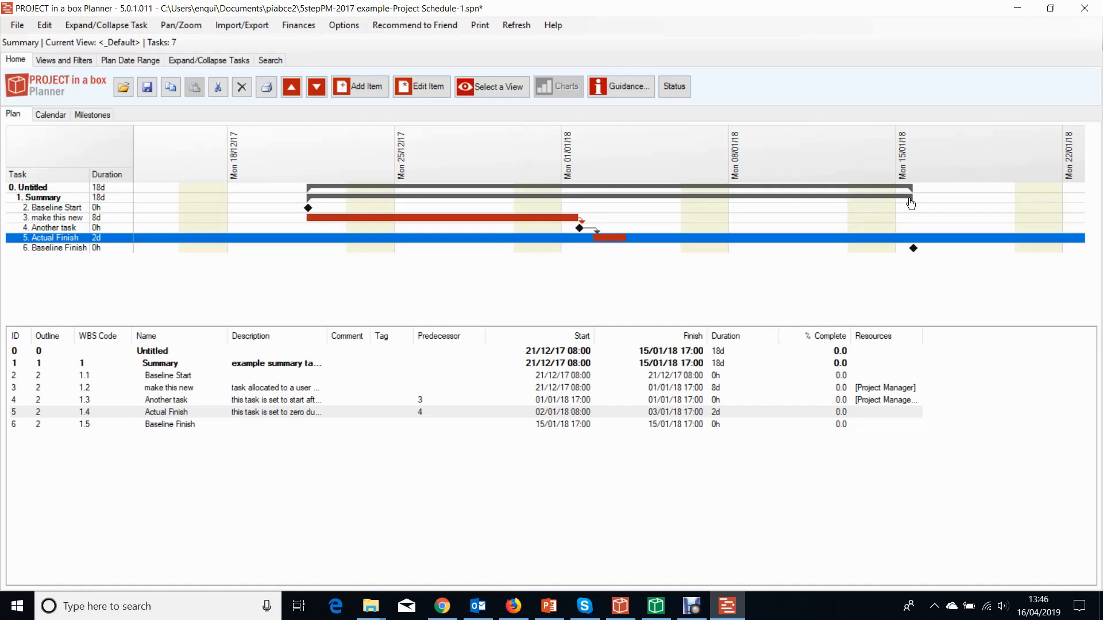
click(623, 200)
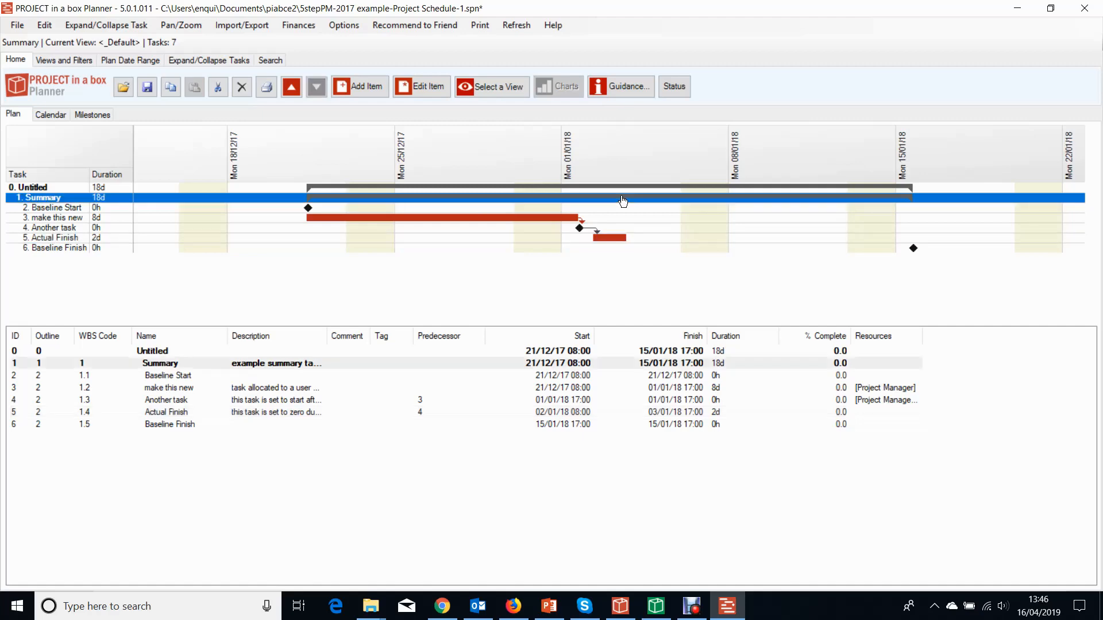
double_click(624, 200)
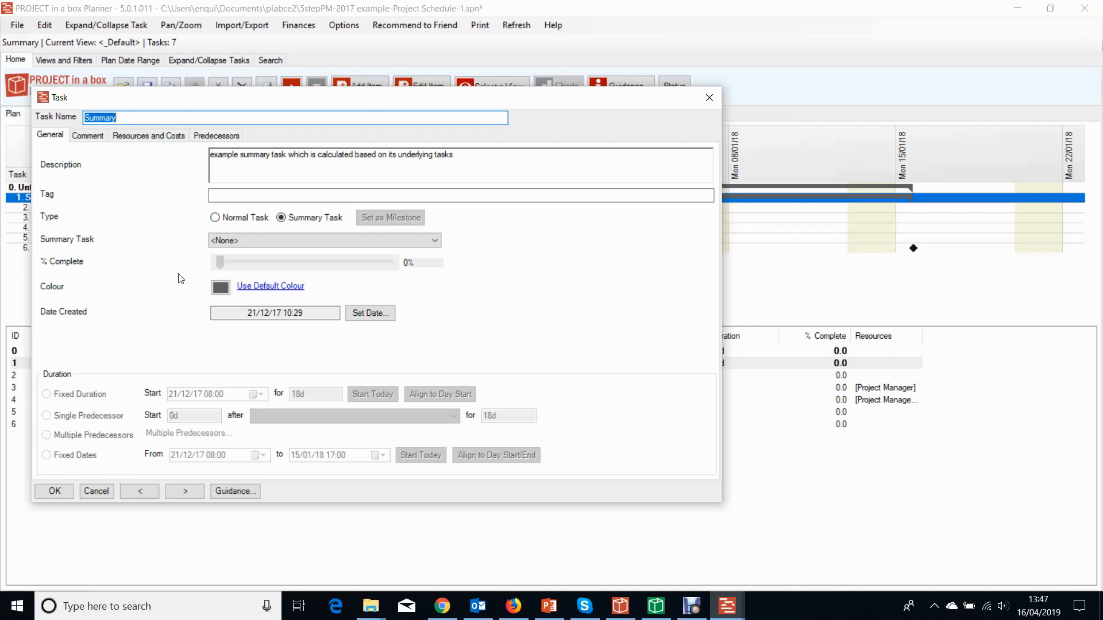
click(708, 97)
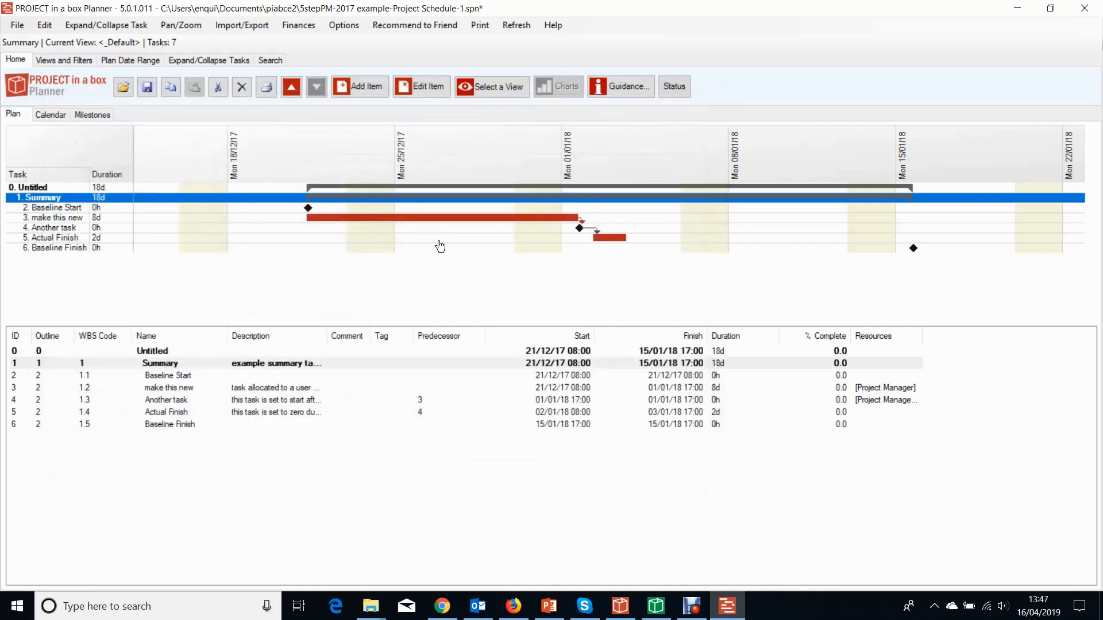
Change the 'make this new' task's fixed end date to 19/04/18.
click(351, 219)
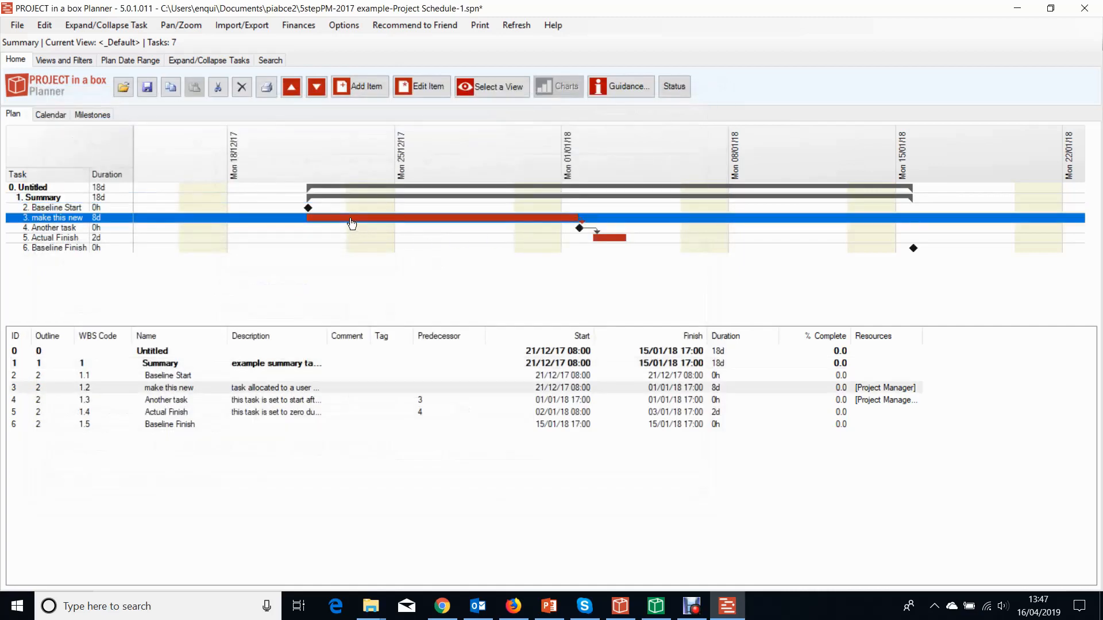
double_click(352, 219)
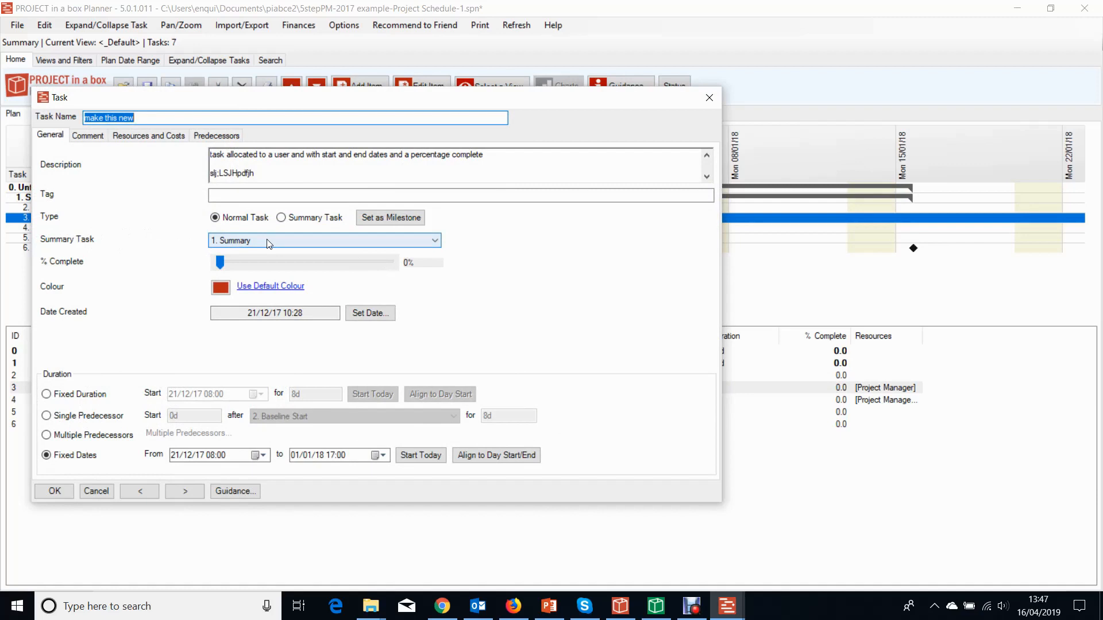
drag(325, 99, 435, 249)
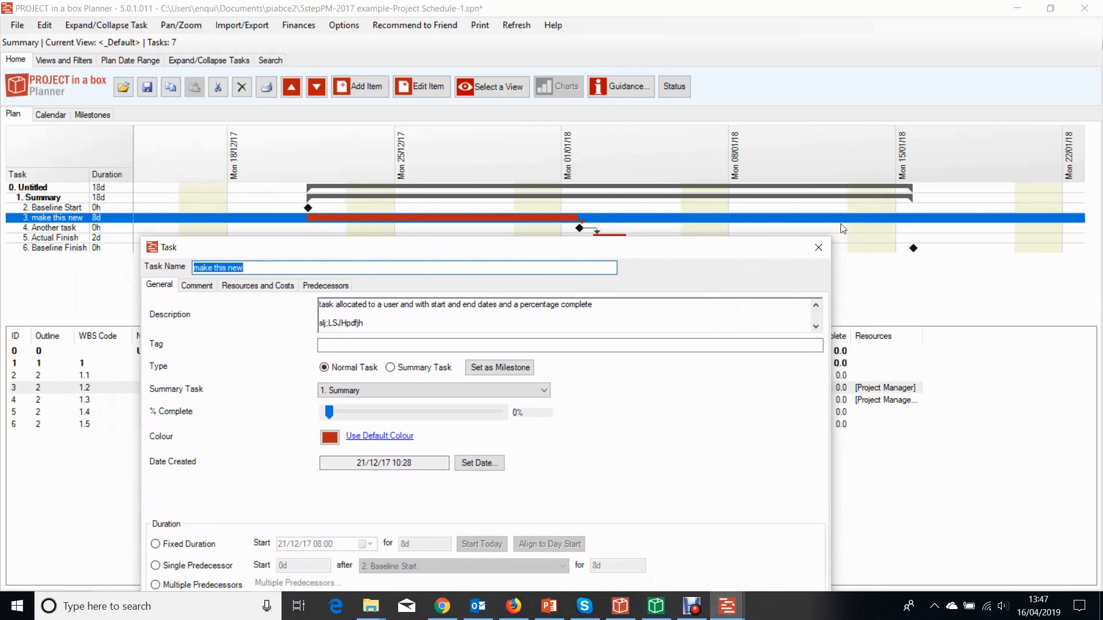
drag(563, 249, 561, 249)
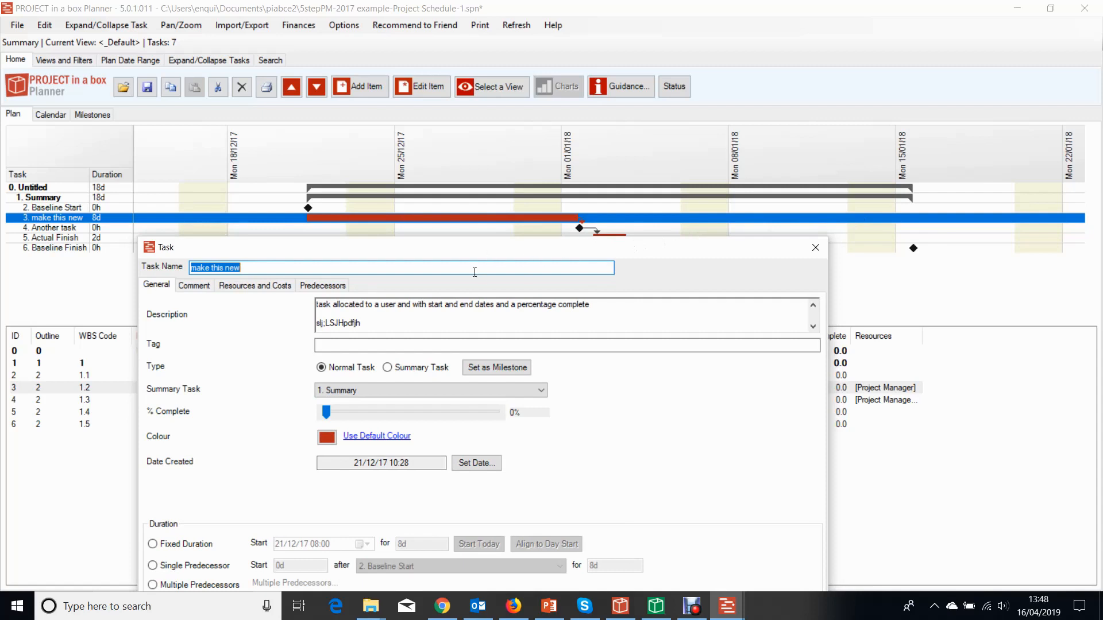
click(471, 539)
click(532, 430)
click(532, 429)
click(532, 430)
click(462, 492)
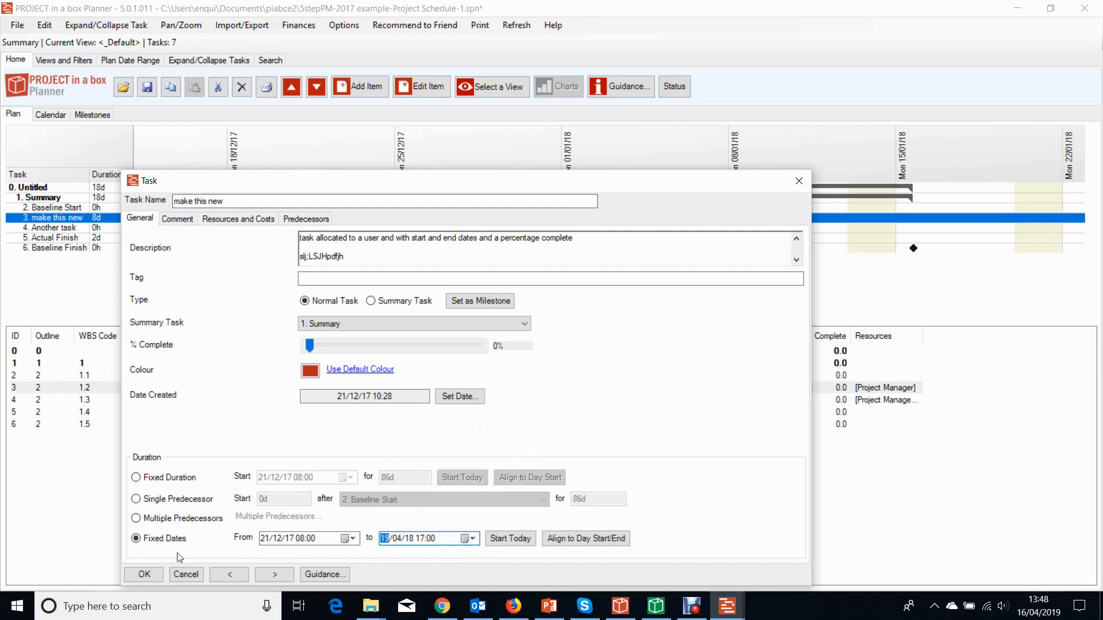
click(149, 577)
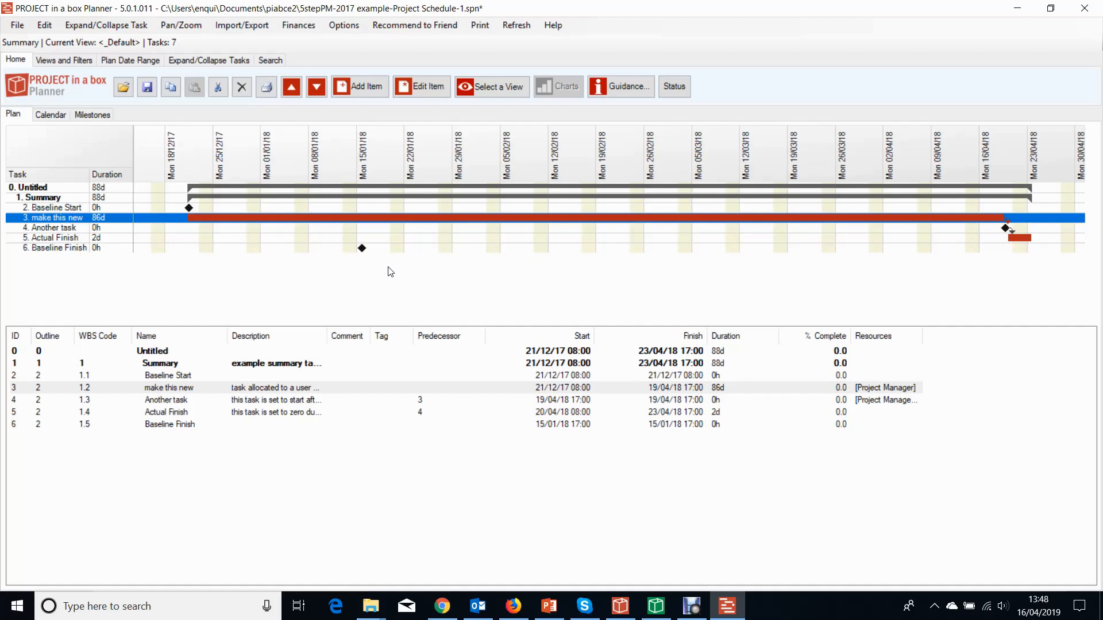
Copy the Summary task.
click(211, 200)
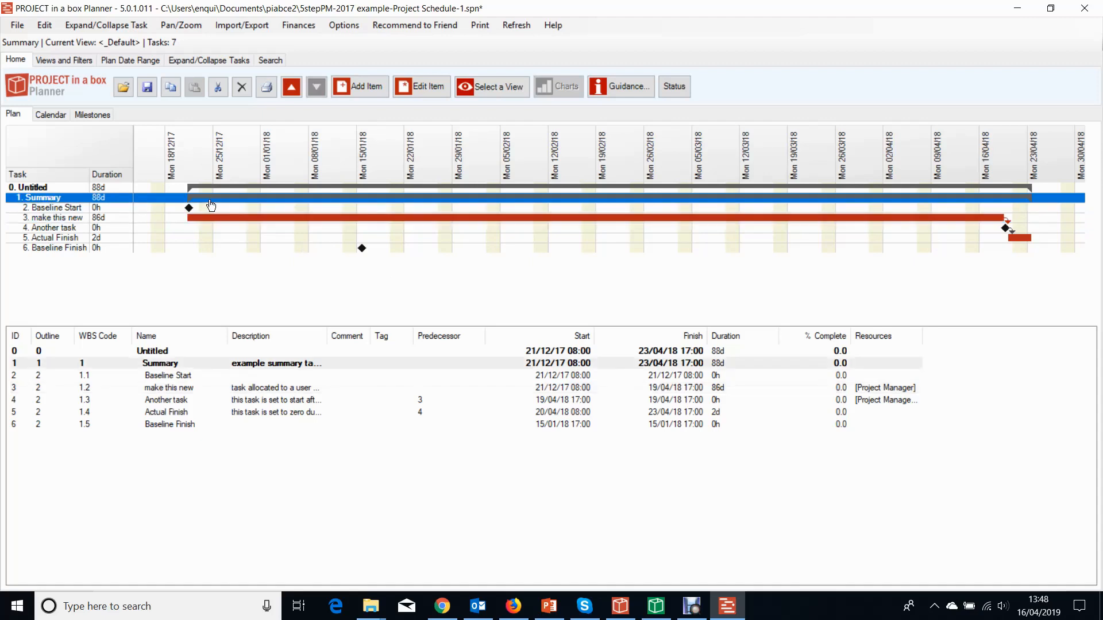
right_click(211, 206)
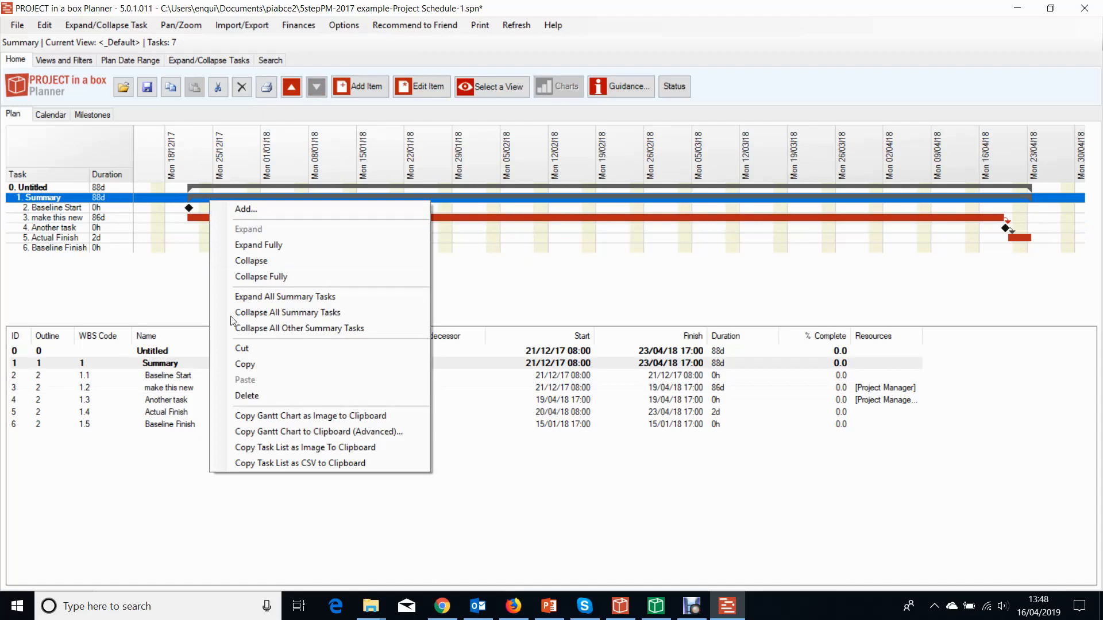
click(244, 364)
right_click(190, 263)
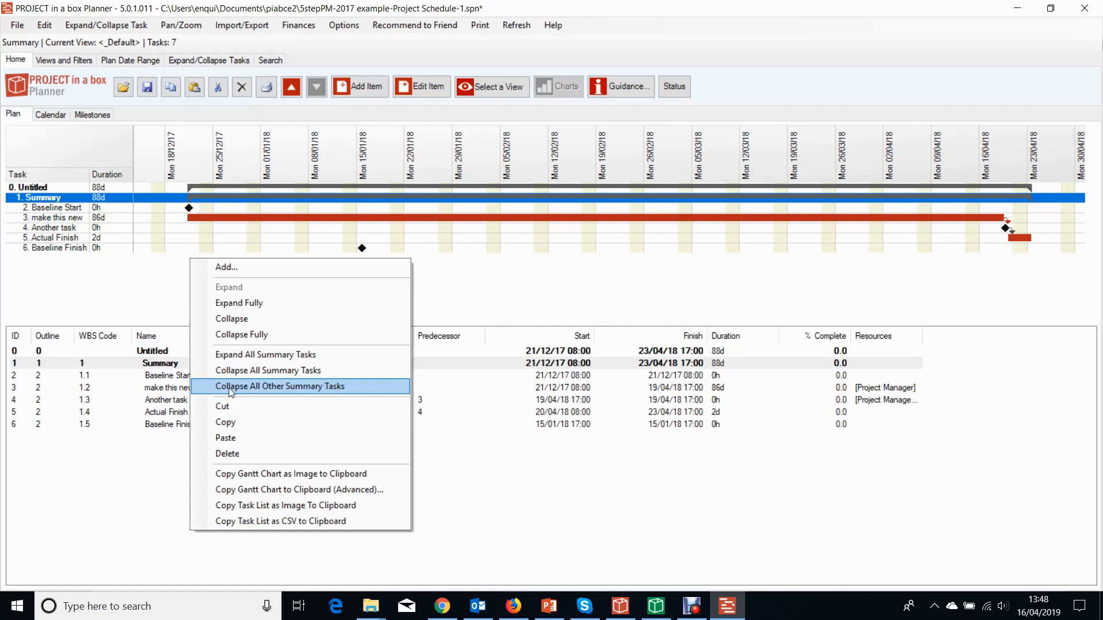
Paste the copied Summary task into the plan as a second summary with its subtasks.
click(235, 438)
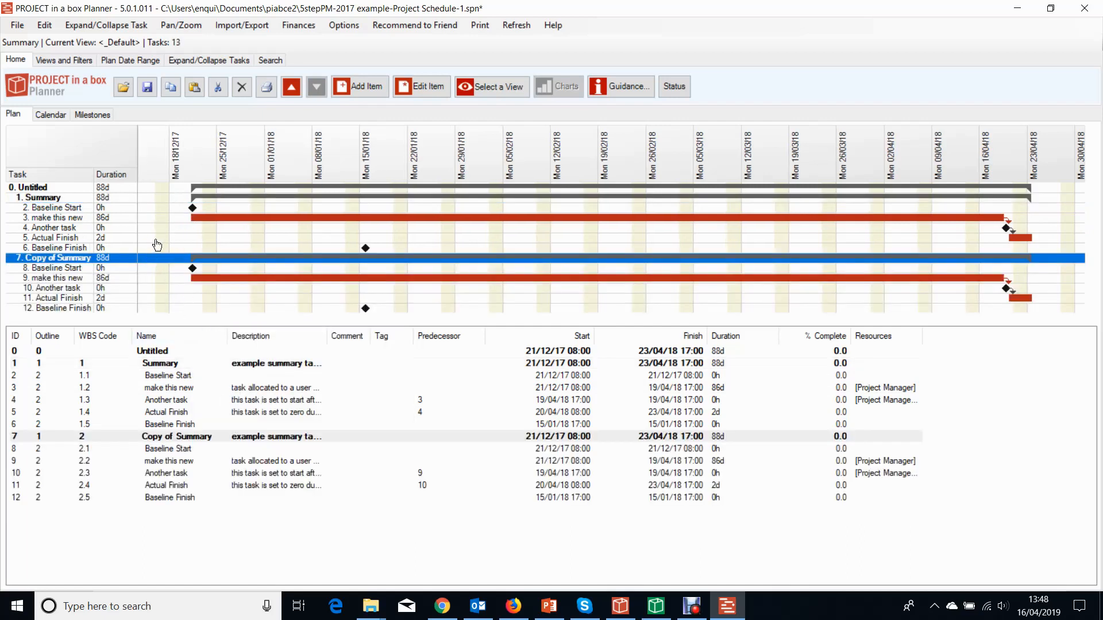
click(64, 269)
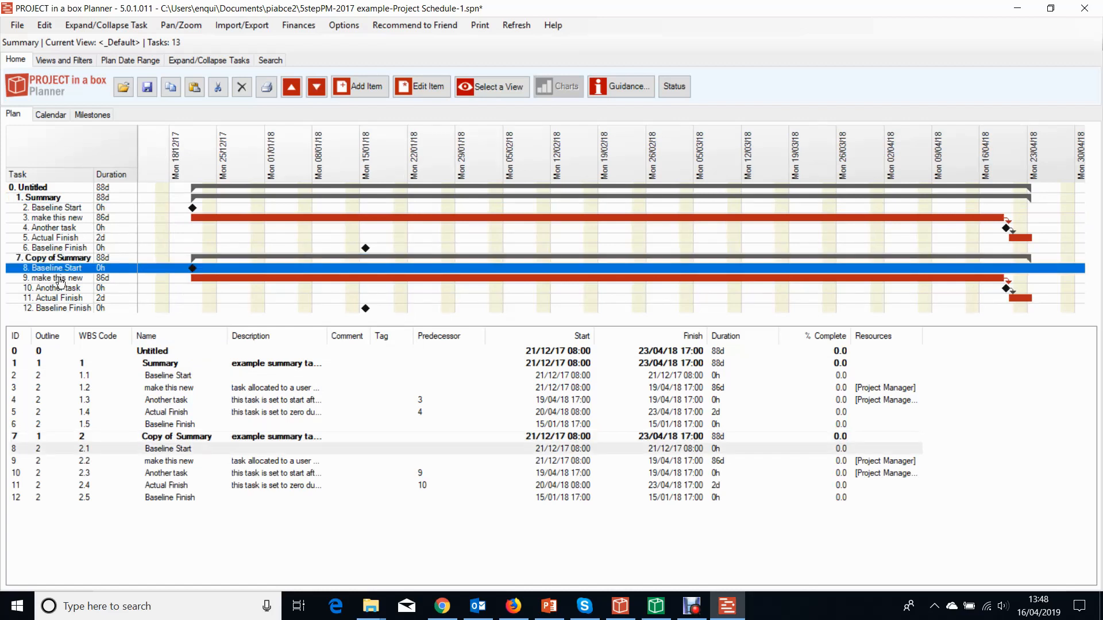
click(60, 280)
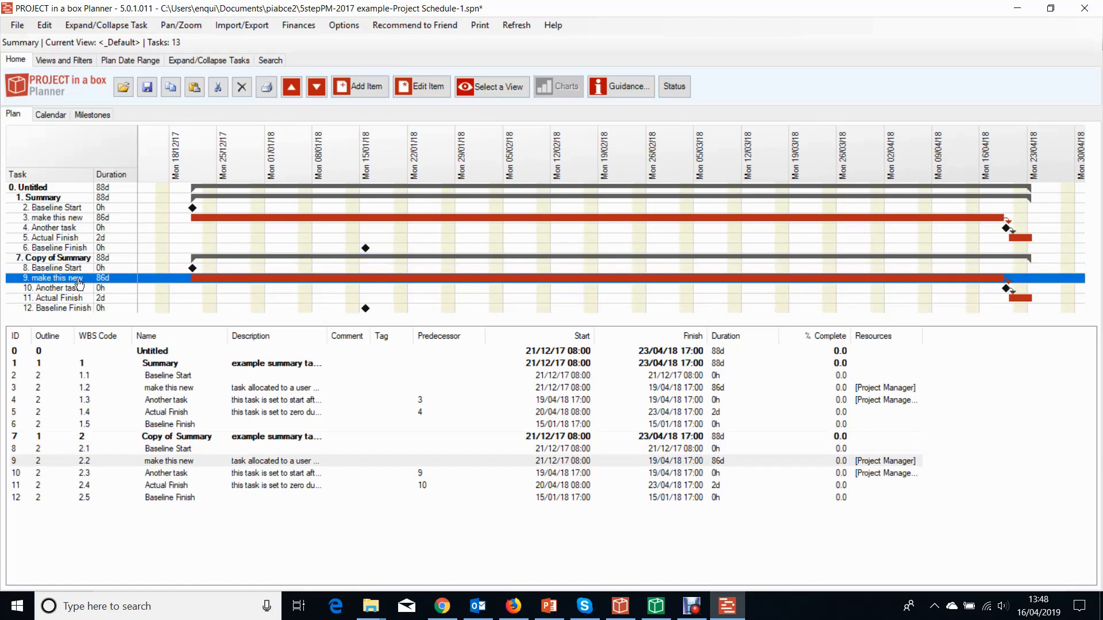
Change the copied 'make this new' task's fixed end date to 02/04/18.
double_click(230, 284)
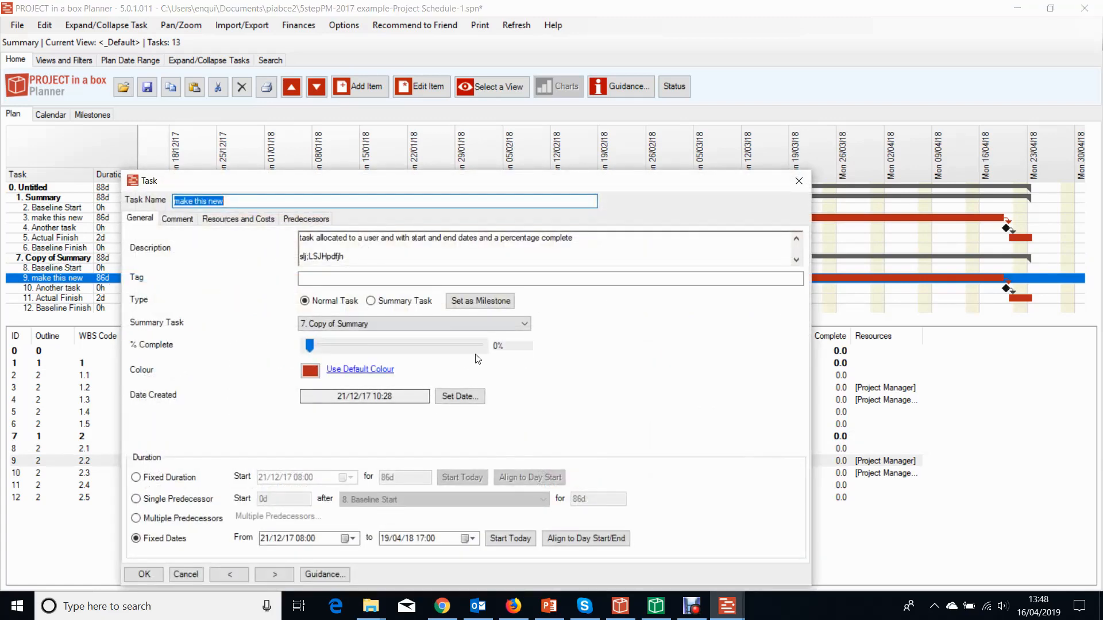
click(472, 540)
click(393, 470)
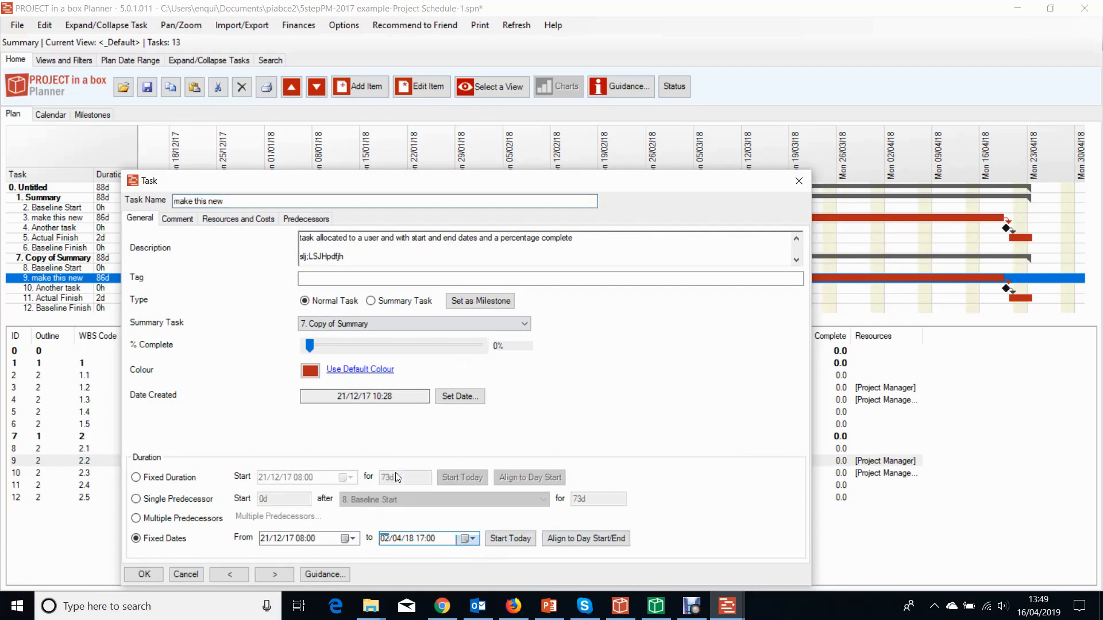
click(144, 574)
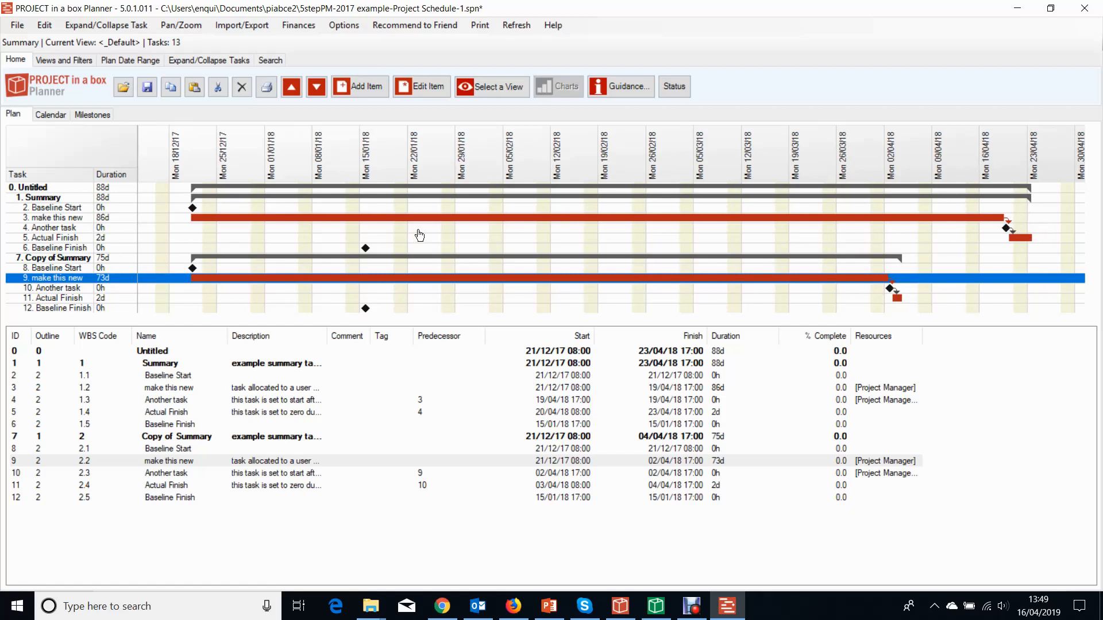
Set the copied 'make this new' task's percent complete to about 55%.
double_click(280, 282)
click(309, 345)
drag(309, 343, 402, 344)
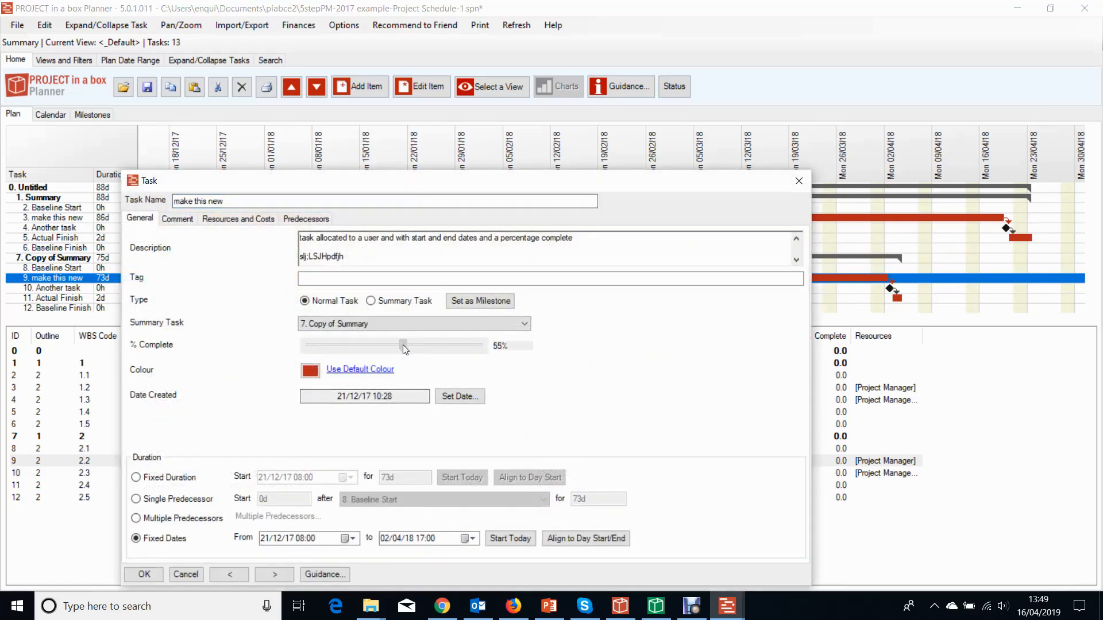
click(140, 575)
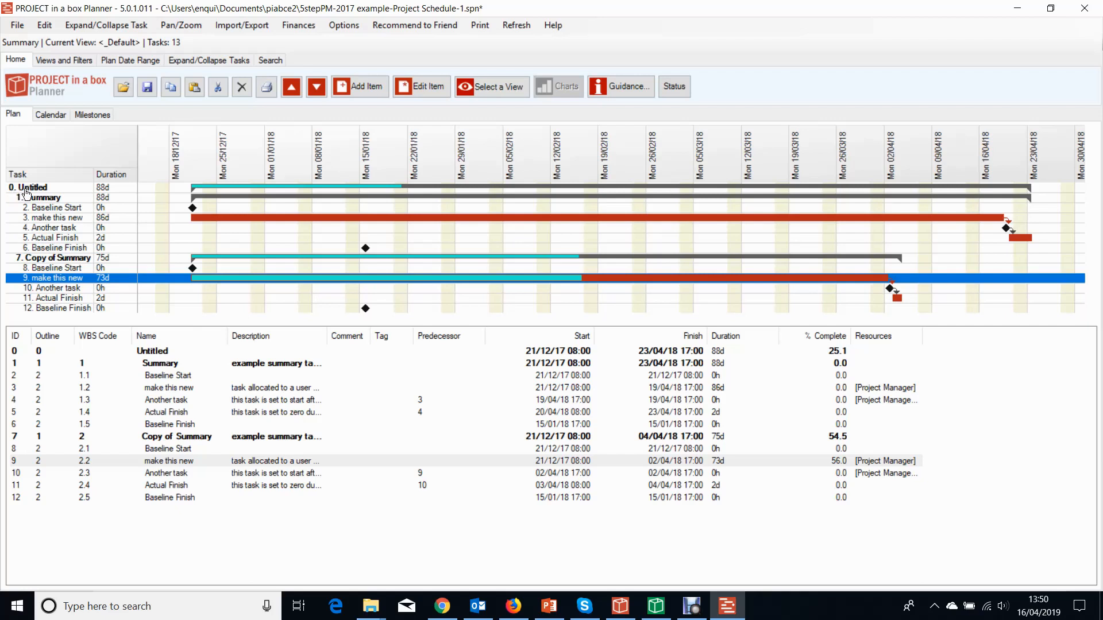
Add a new task named 'FURTHER TASK' below Actual Finish, starting today (16/04/19) with a 7d fixed duration.
click(26, 191)
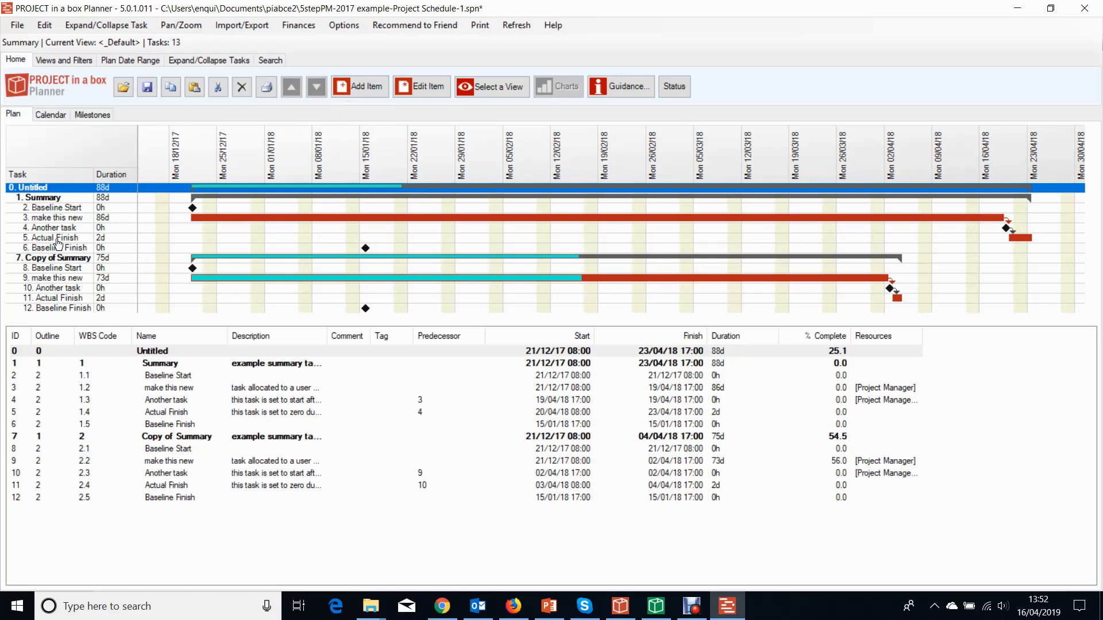
click(58, 238)
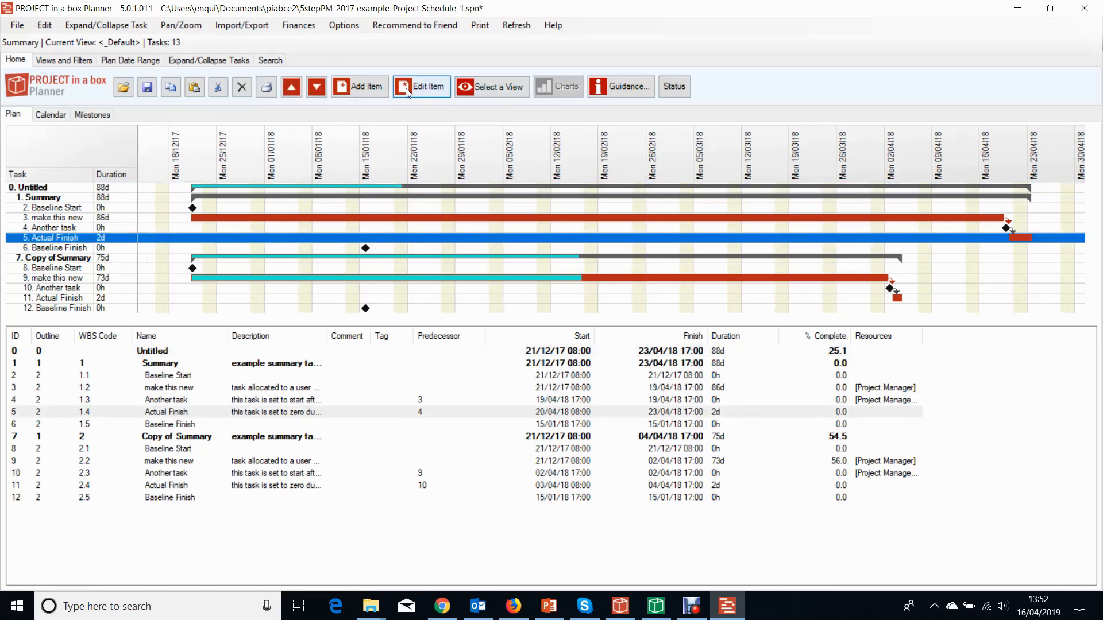
click(367, 86)
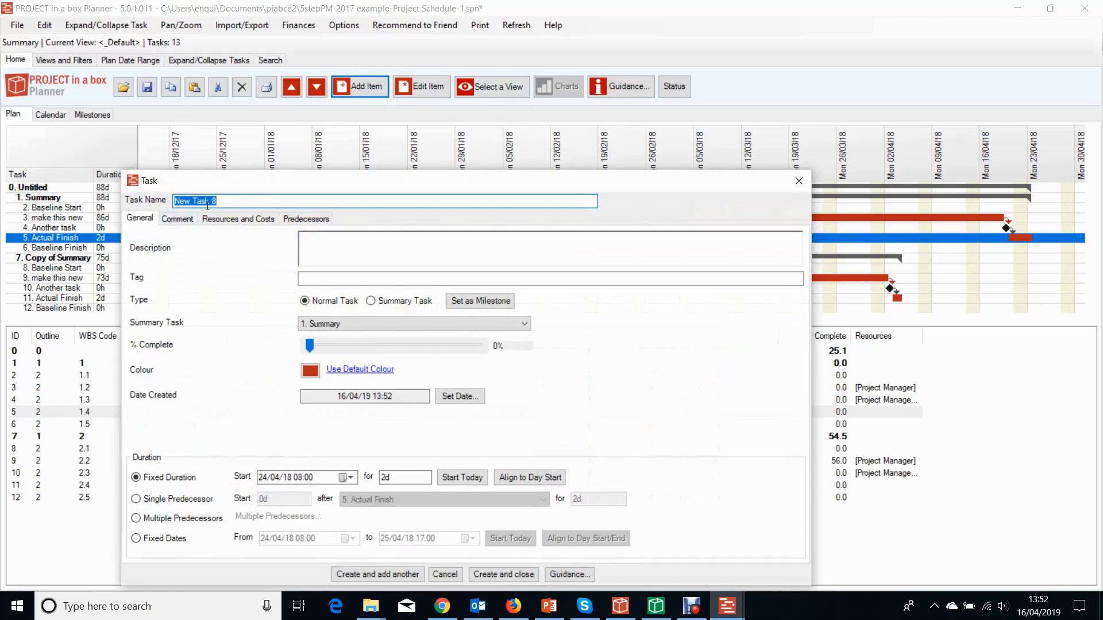
text(FURTHER TASK)
click(460, 478)
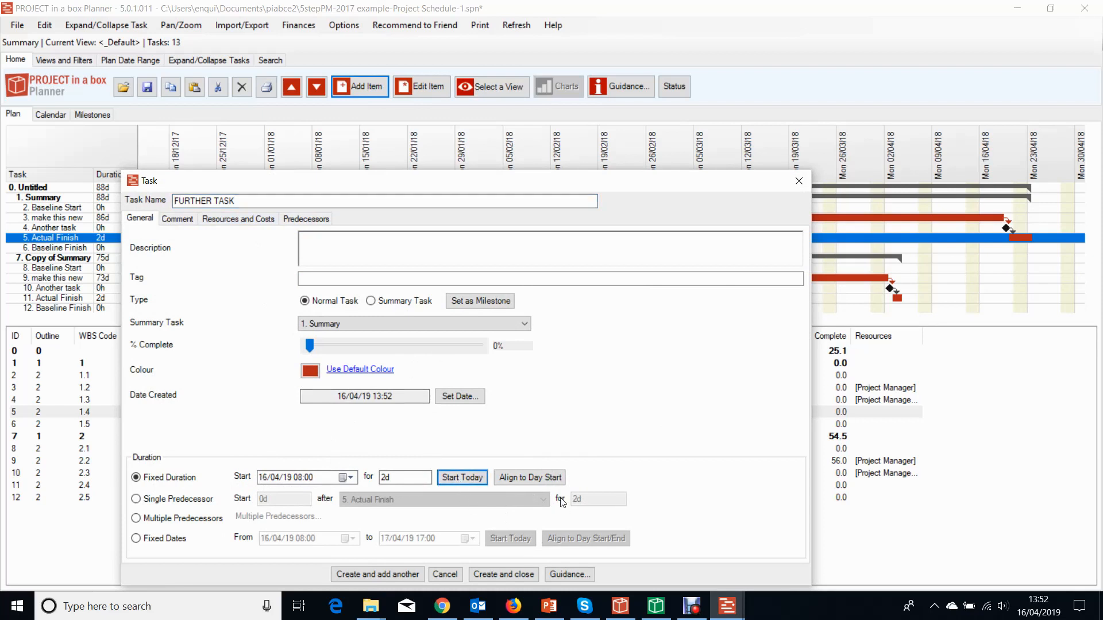
drag(393, 478, 378, 477)
text(7)
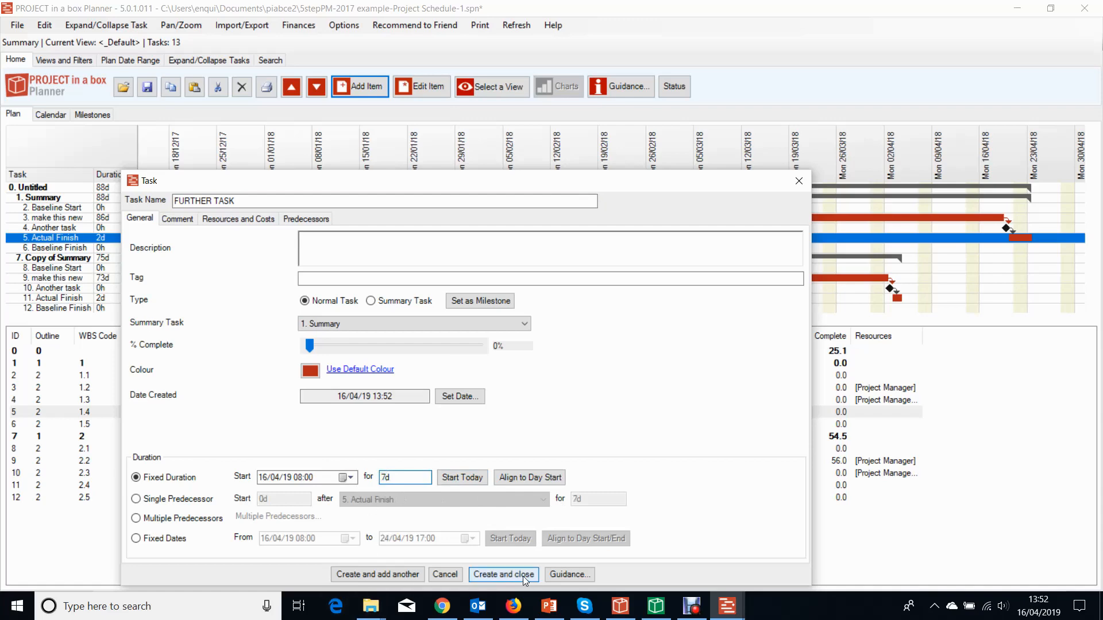
click(504, 575)
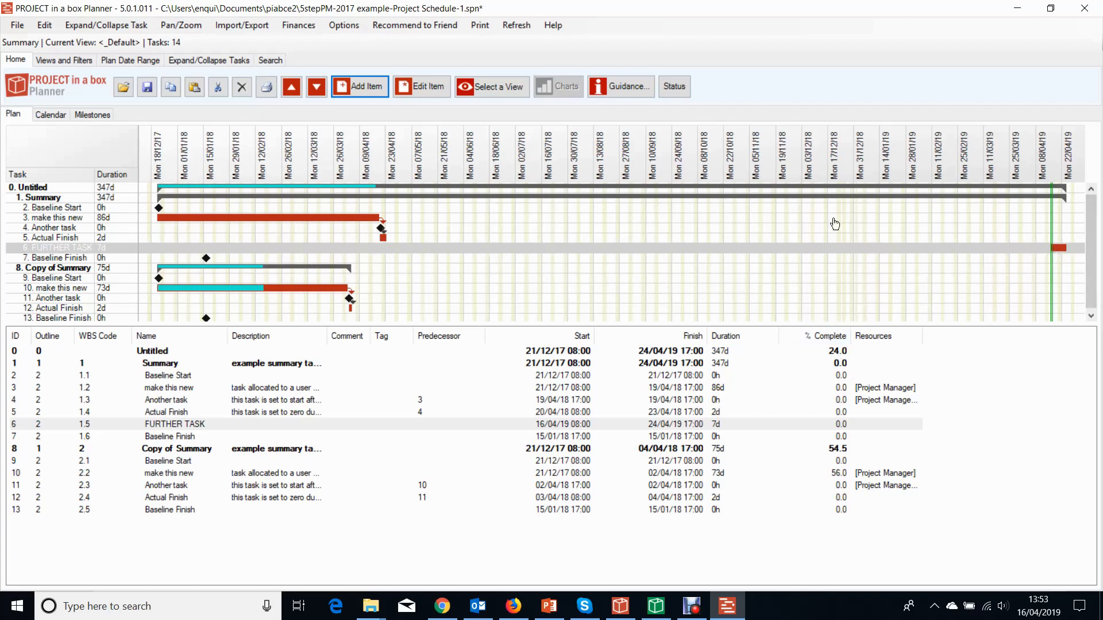
Set FURTHER TASK's summary task to <None> so it sits outside the Summary.
double_click(1059, 253)
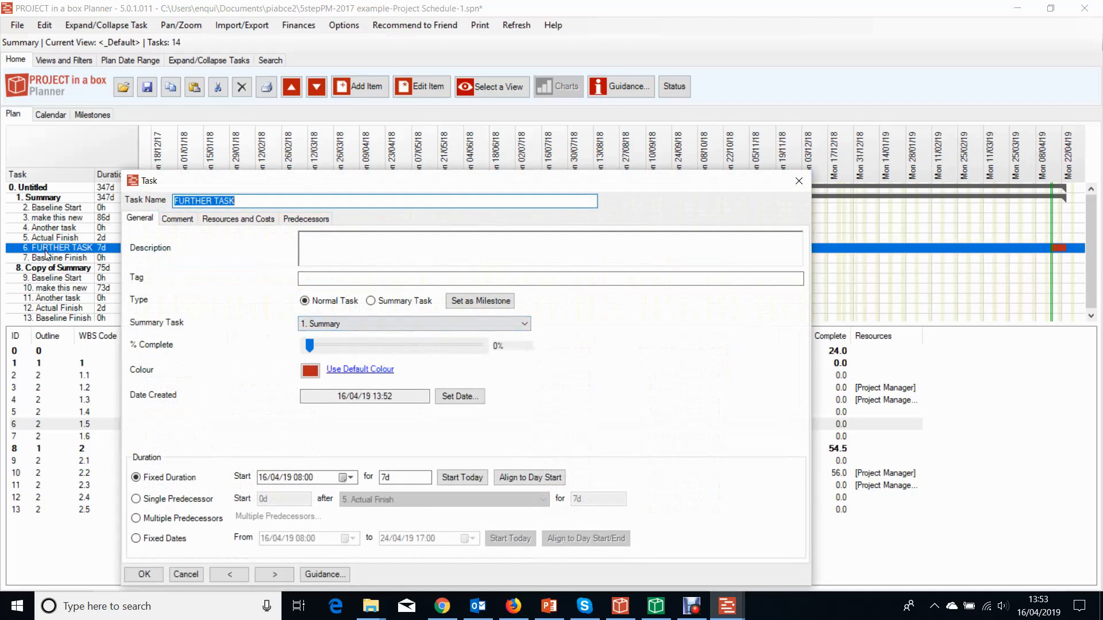
click(521, 326)
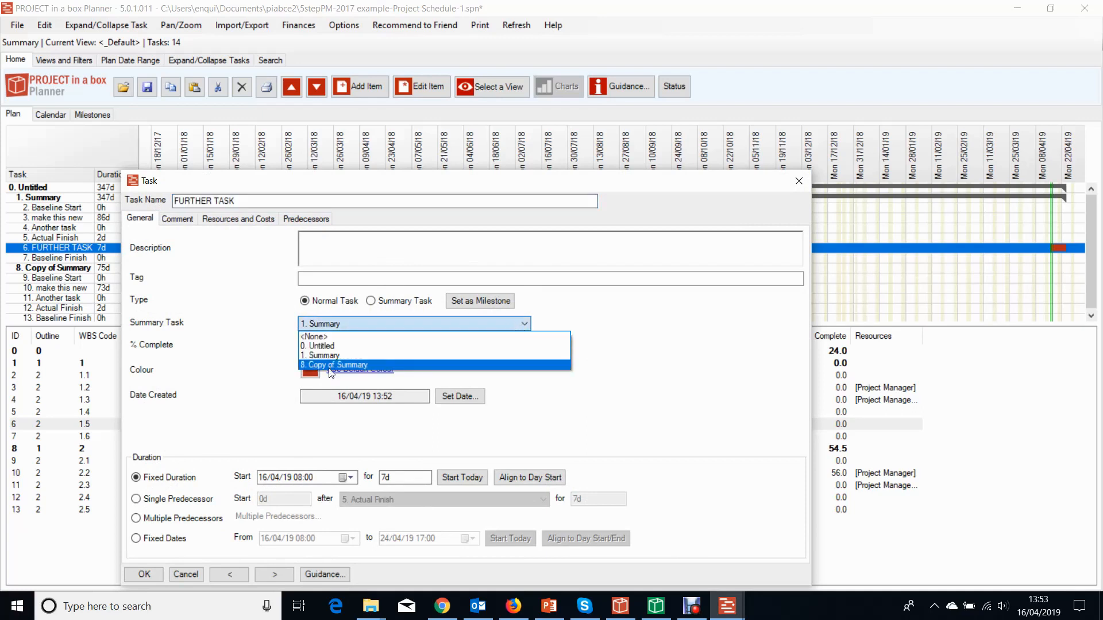
click(313, 336)
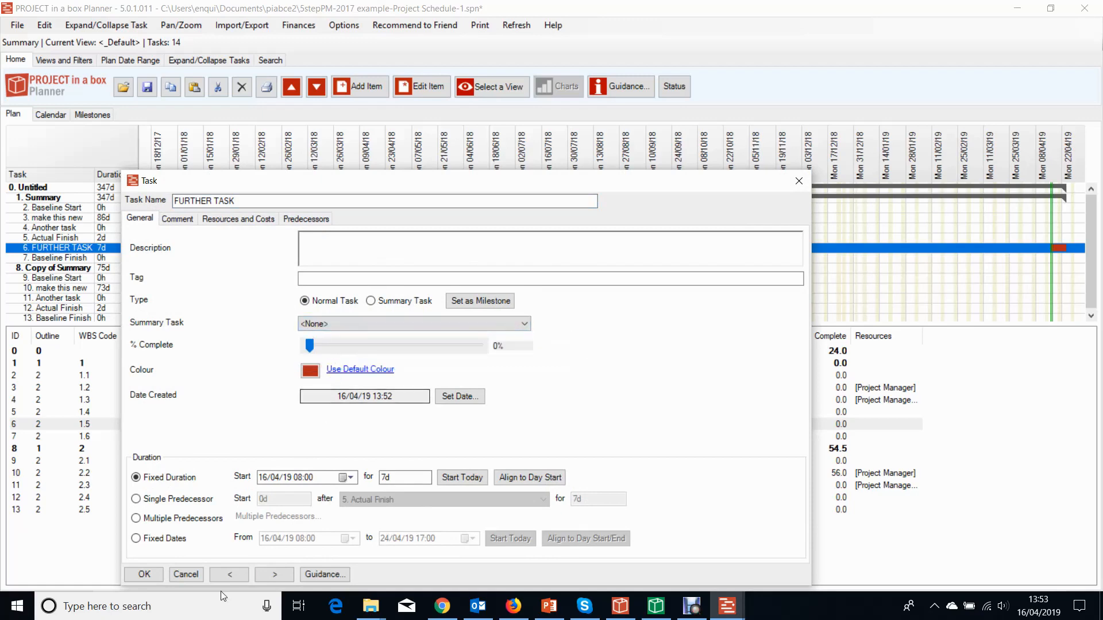
click(144, 574)
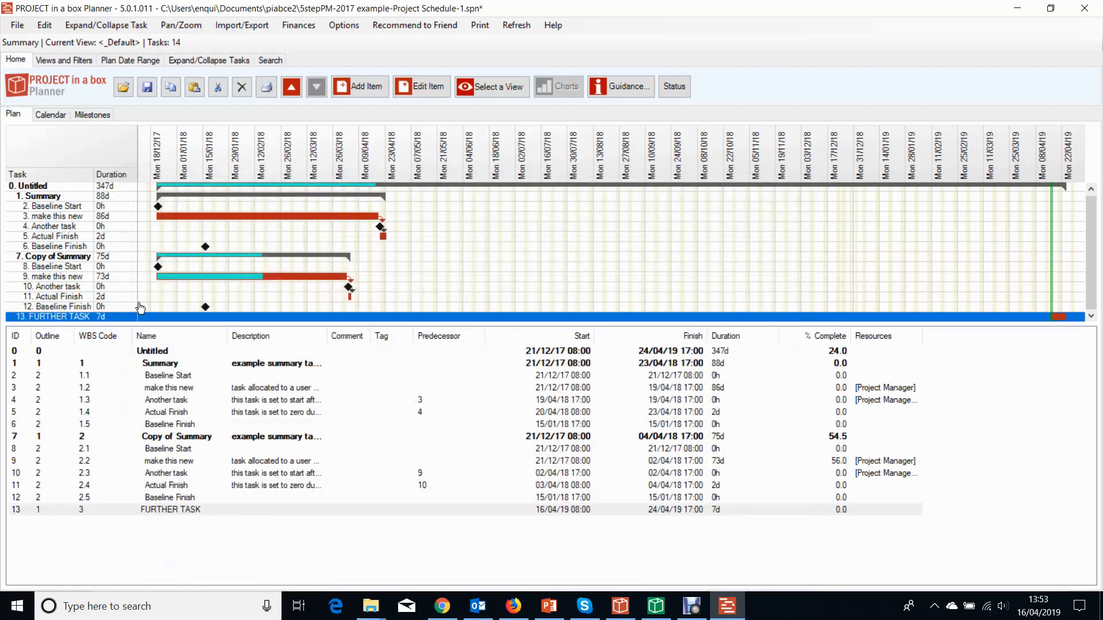